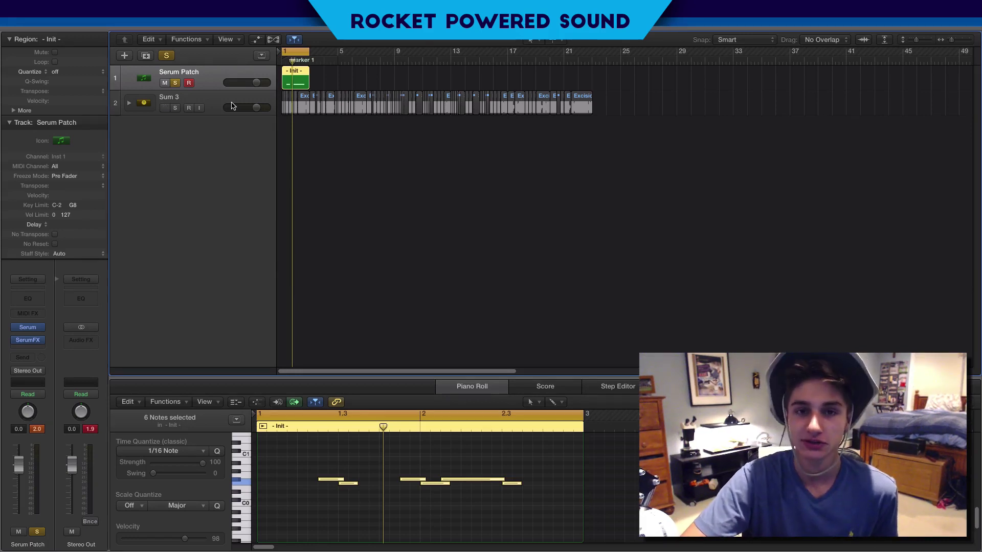
Play the Init region on the Serum Patch track and look over the track's existing Serum settings.
key("space")
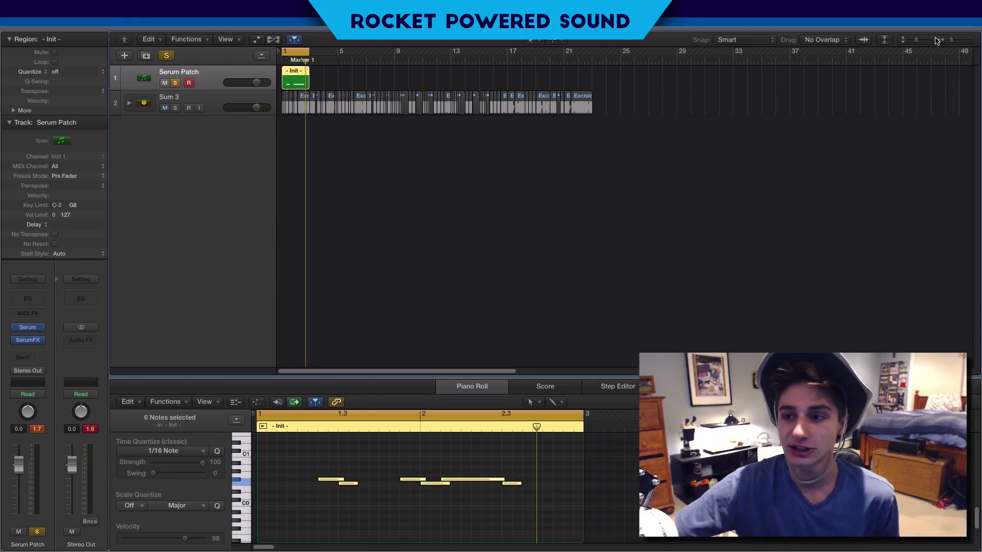
left_click(965, 41)
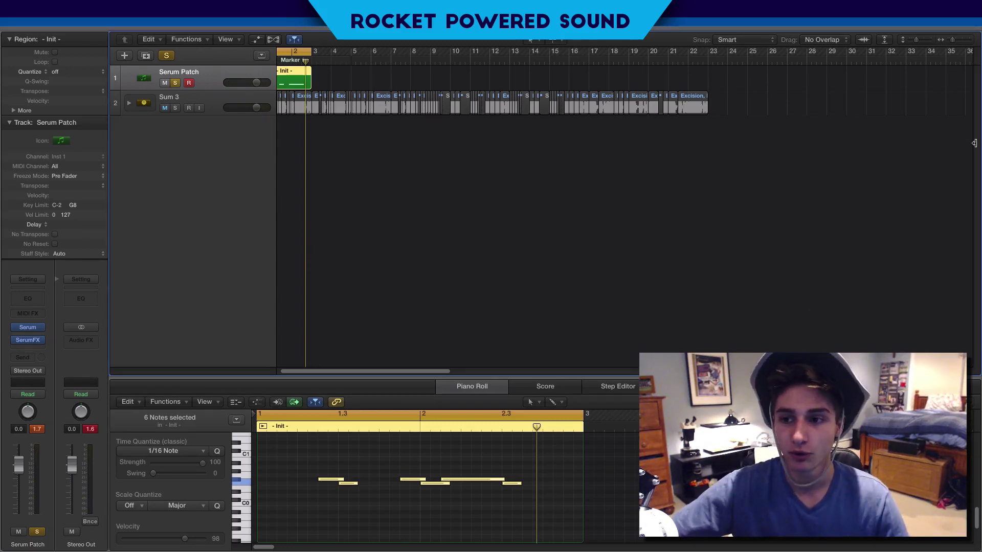
scroll(402, 371, "left", 2)
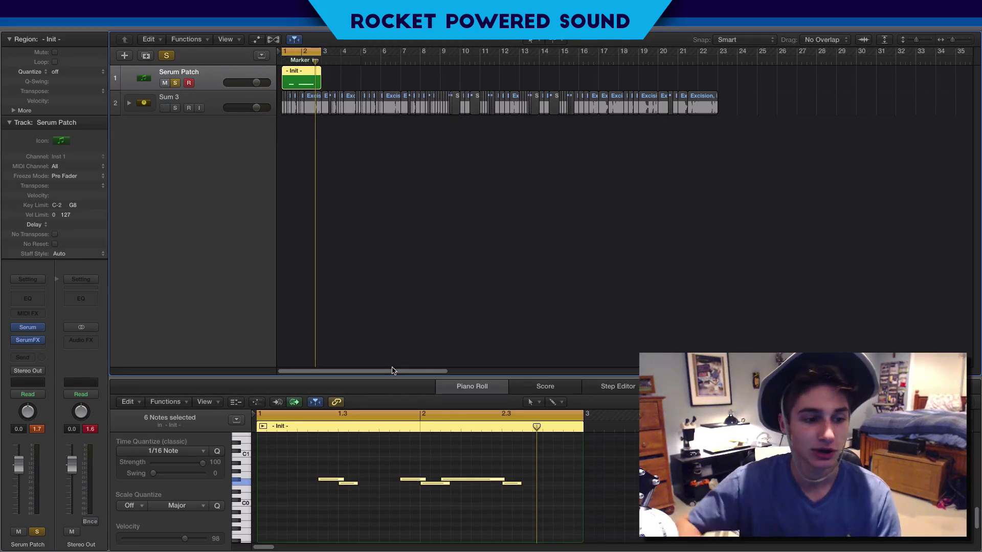
mouse_move(36, 331)
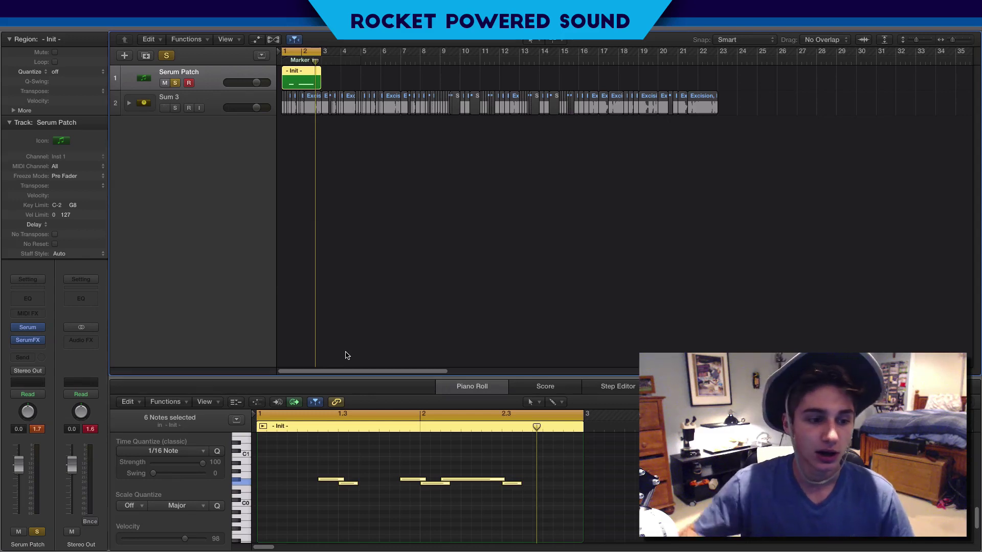
left_click(28, 328)
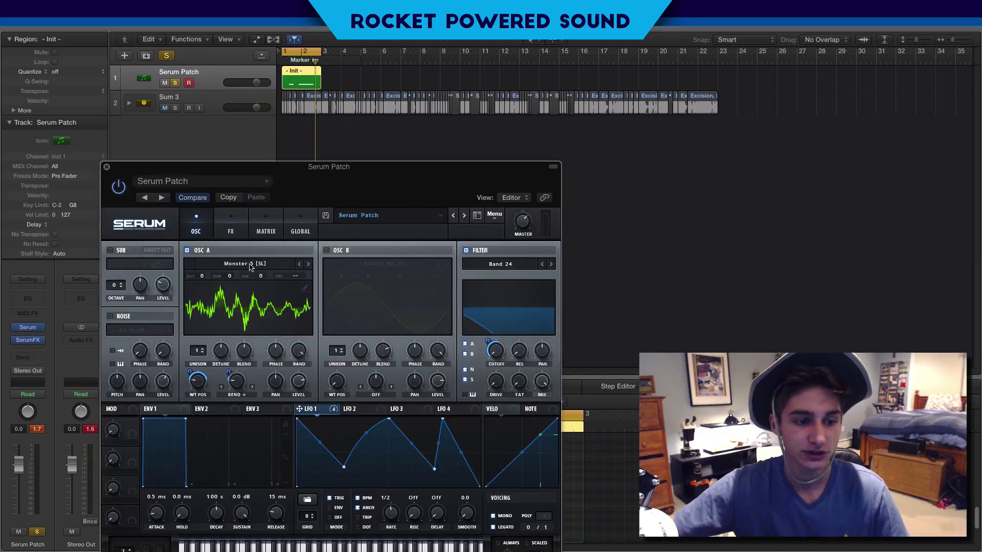
left_click(107, 169)
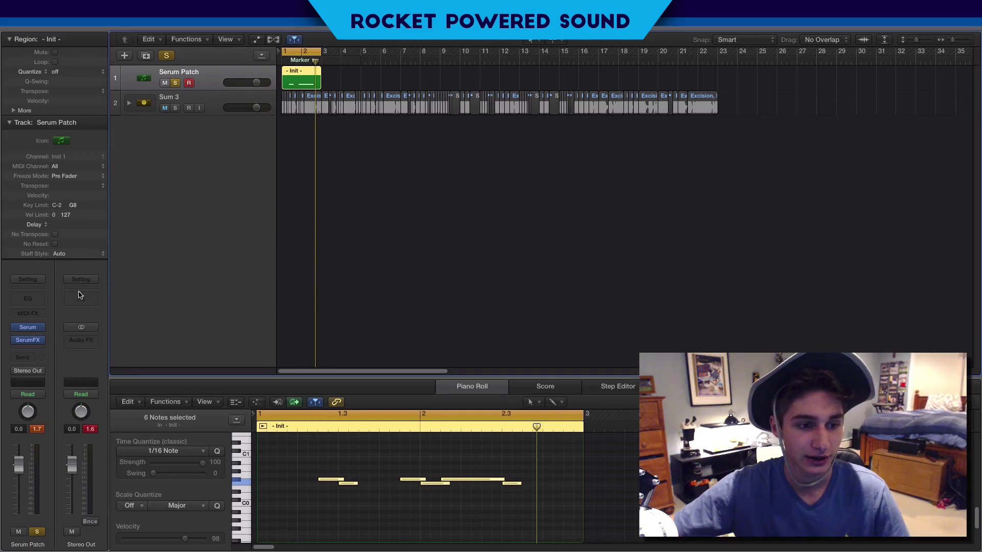
Replace the instrument on the Serum Patch track with a fresh Xfer Records Serum instance.
left_click(66, 280)
left_click(75, 363)
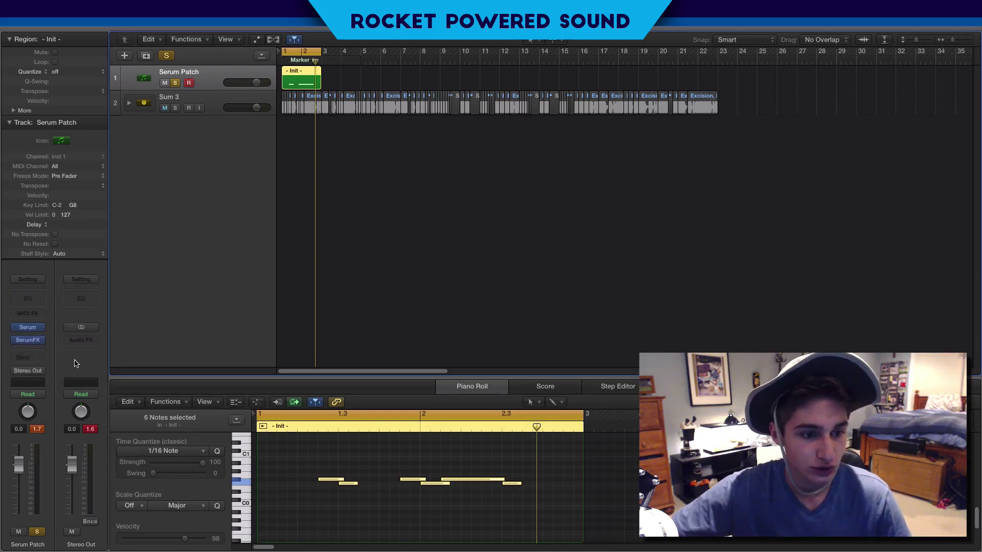
left_click(29, 327)
left_click(41, 325)
left_click(29, 328)
mouse_move(88, 432)
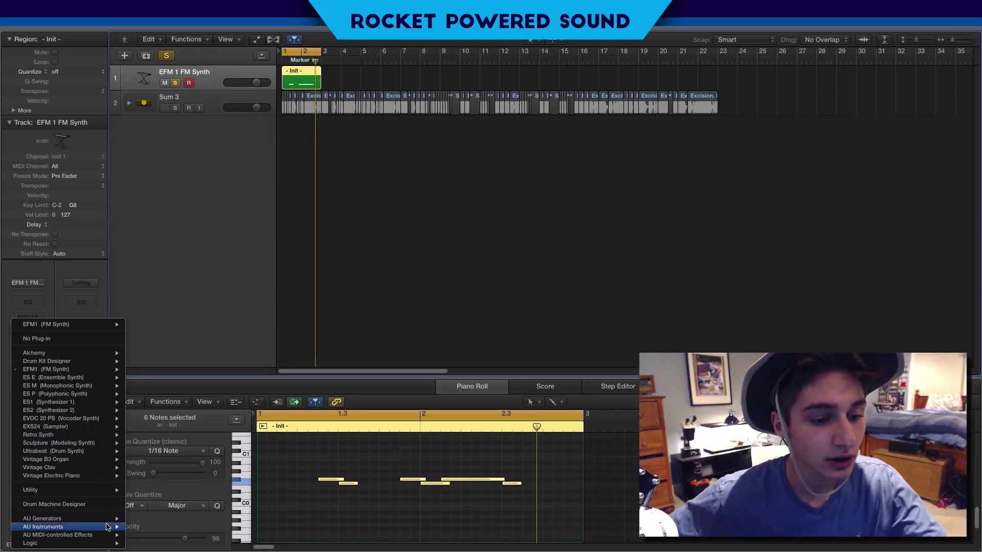
mouse_move(107, 527)
mouse_move(164, 543)
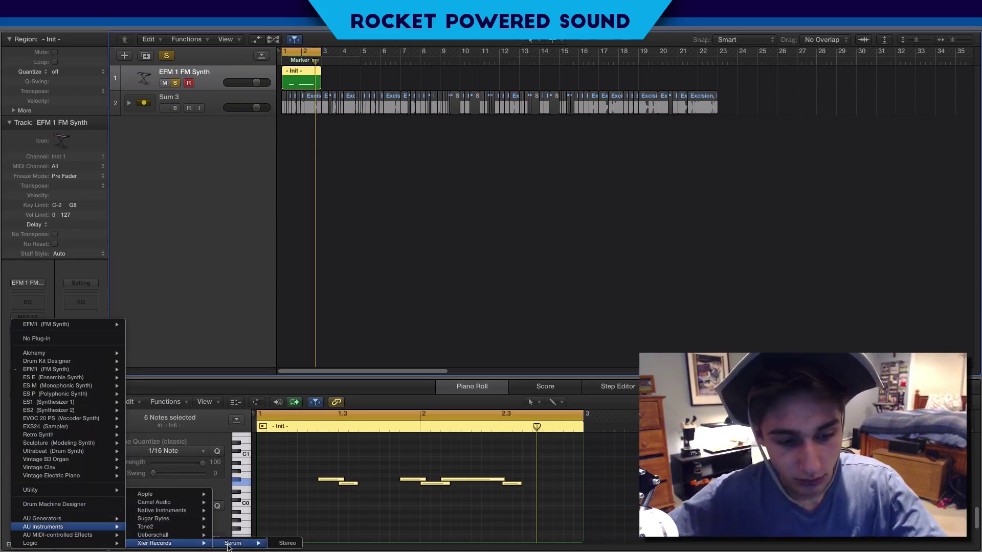
left_click(228, 546)
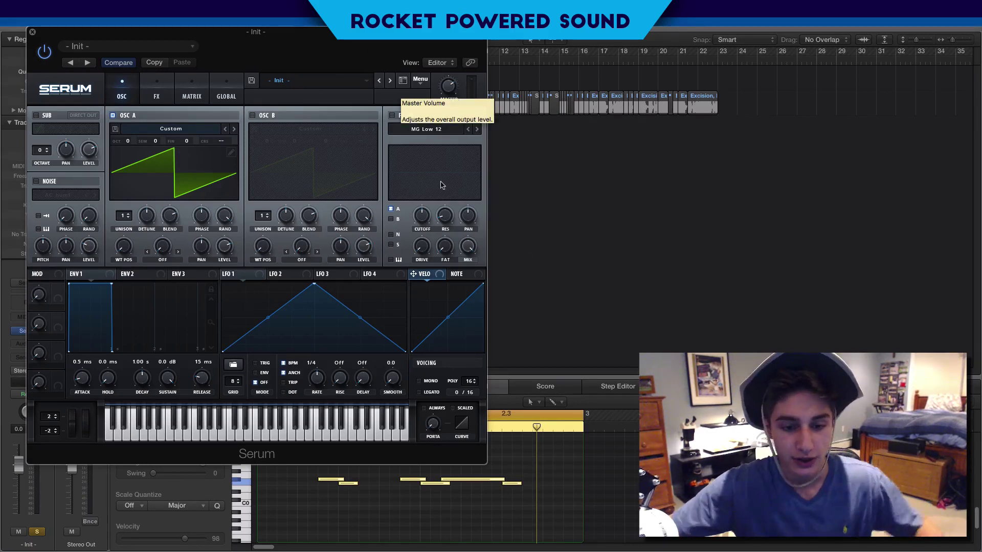
Enable mono legato voicing and load the spectral wavetable Monster 5 [SL] into oscillator A.
left_click(419, 381)
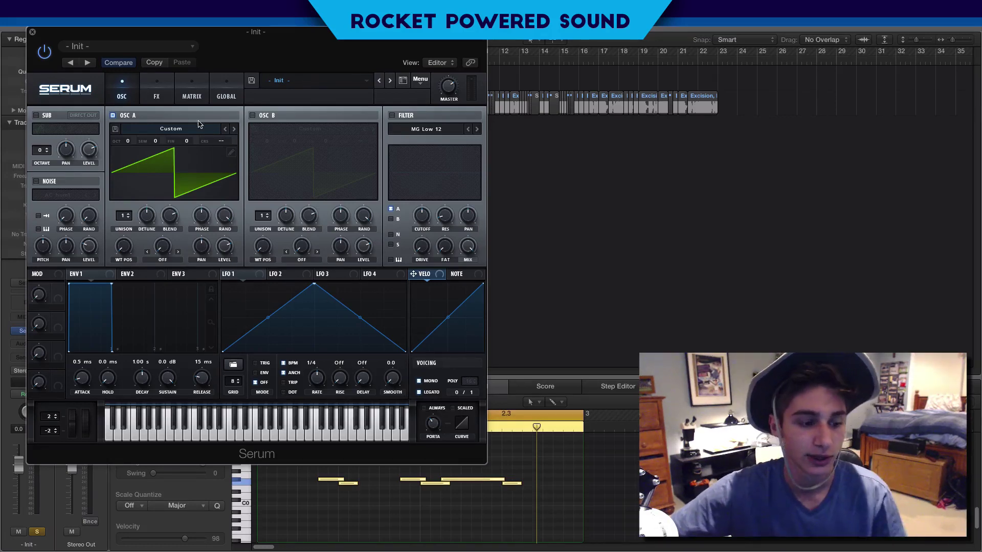
left_click(180, 129)
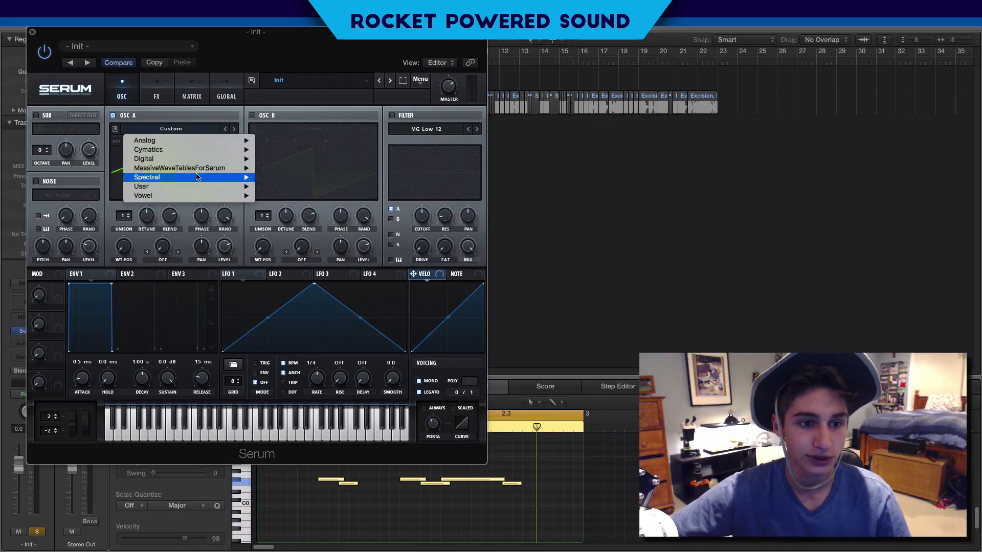
mouse_move(200, 177)
left_click(297, 278)
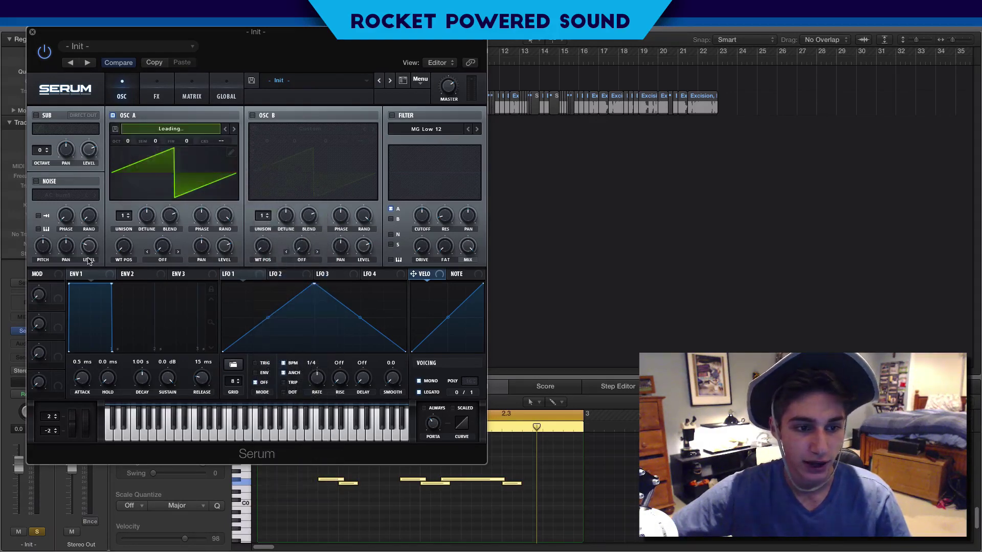
Inspect oscillator A's wavetable and the multi-frame formula presets in the wavetable editor, and return to the oscillator view.
left_click(233, 152)
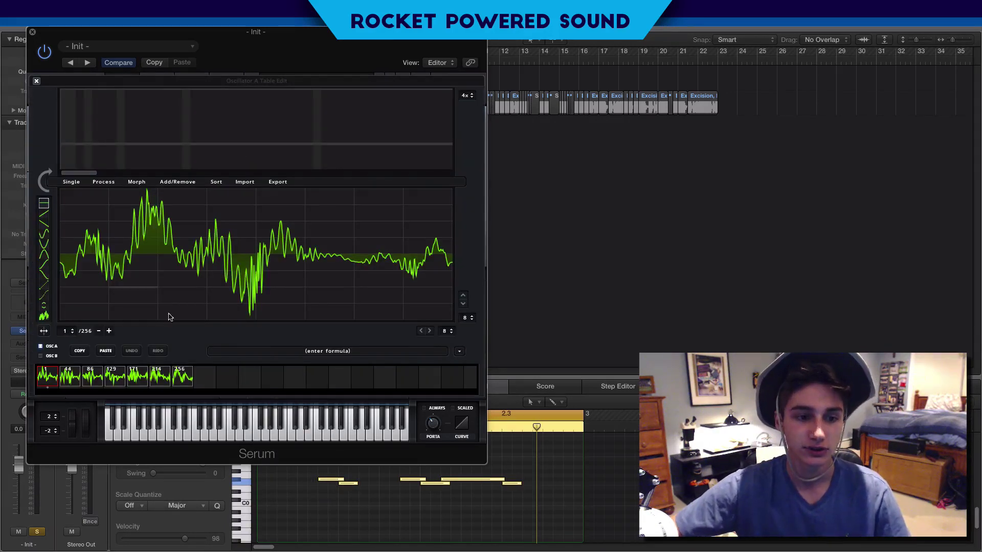
left_click(459, 352)
mouse_move(491, 373)
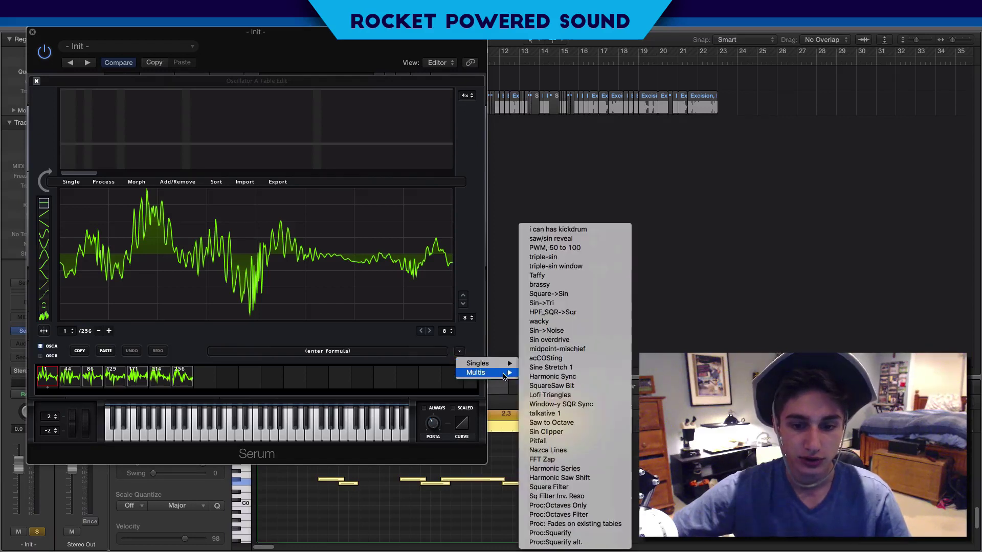
left_click(586, 524)
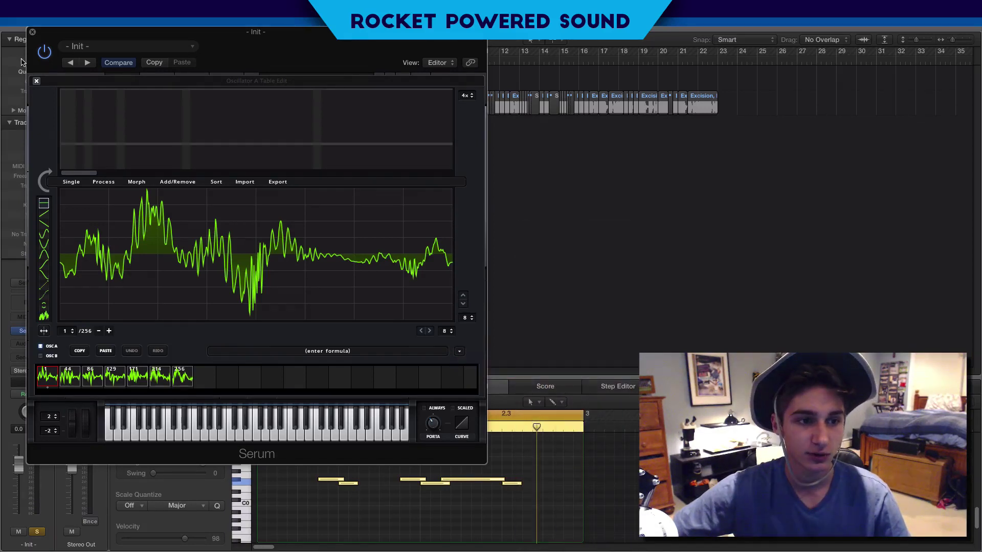
key("Escape")
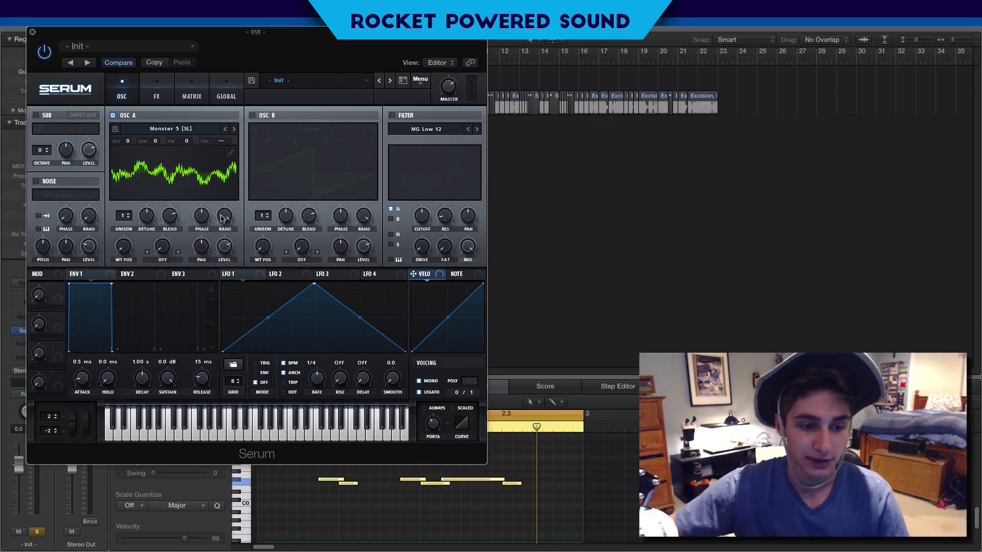
Raise oscillator A's wavetable position slightly and assign LFO 1 to modulate it.
left_click(164, 262)
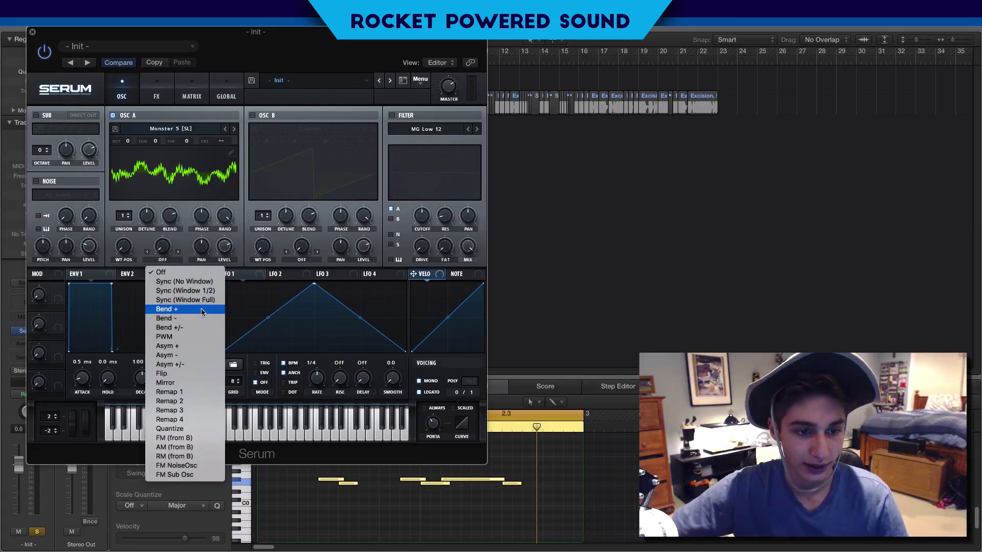
key("Escape")
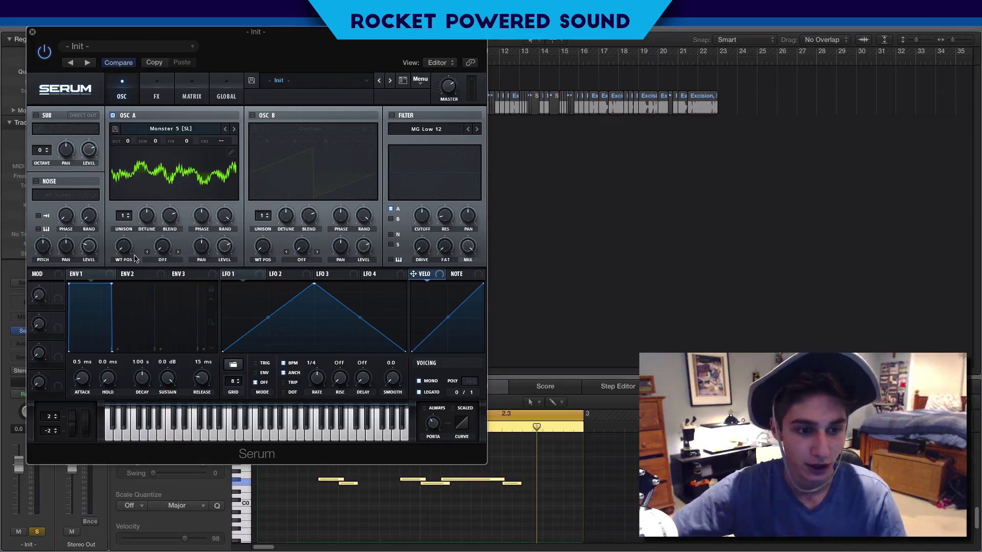
mouse_move(133, 257)
left_mouse_down()
mouse_move(134, 239)
mouse_move(134, 251)
left_mouse_up()
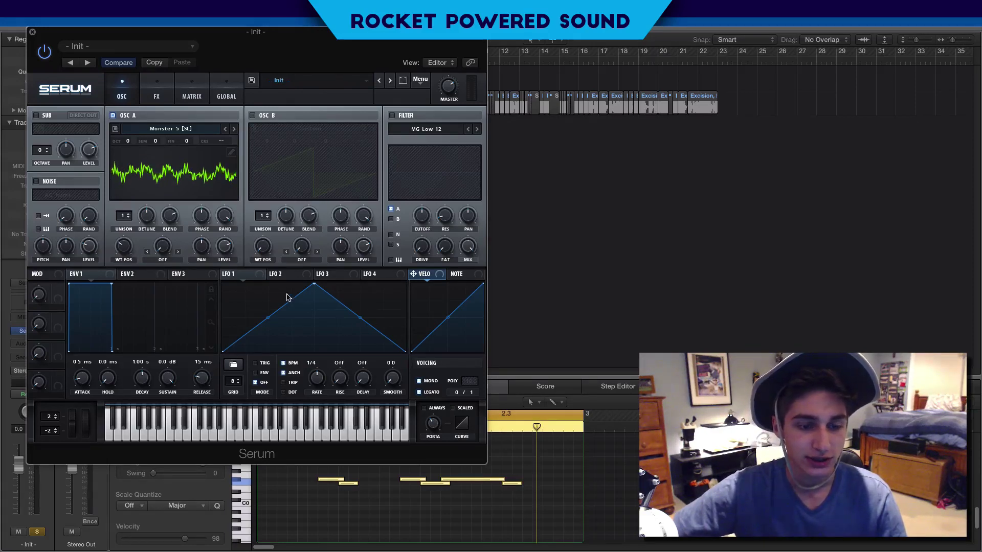
left_click_drag(225, 274, 123, 245)
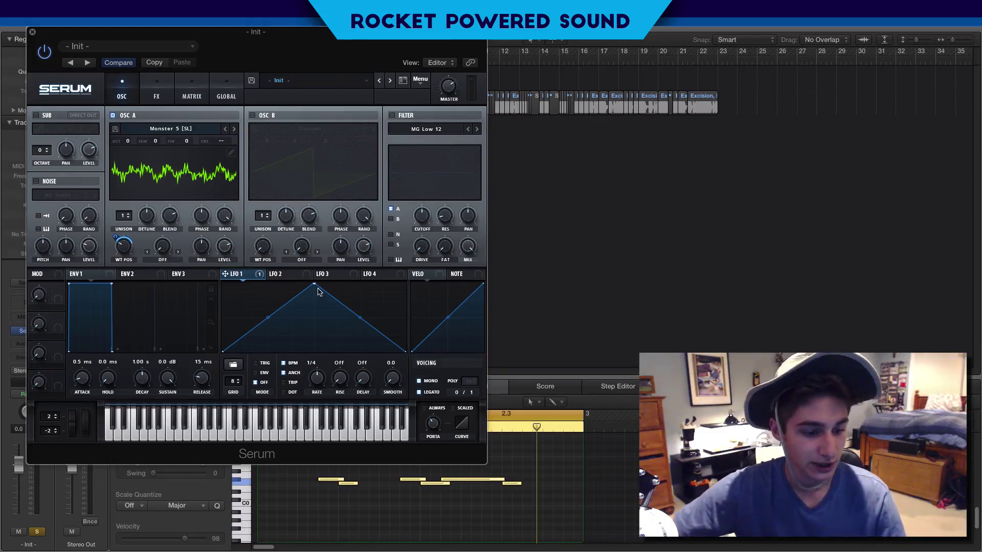
Reshape LFO 1 with peaks at the start, middle and about four-fifths, and low valleys at about one and three quarters.
left_click_drag(313, 285, 223, 285)
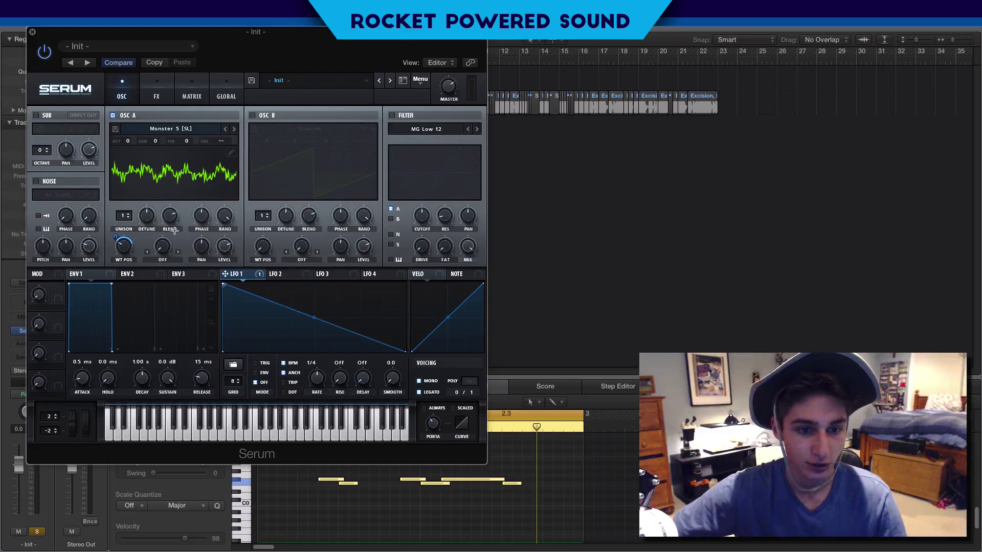
double_click(336, 333)
left_click_drag(336, 333, 313, 284)
double_click(300, 331)
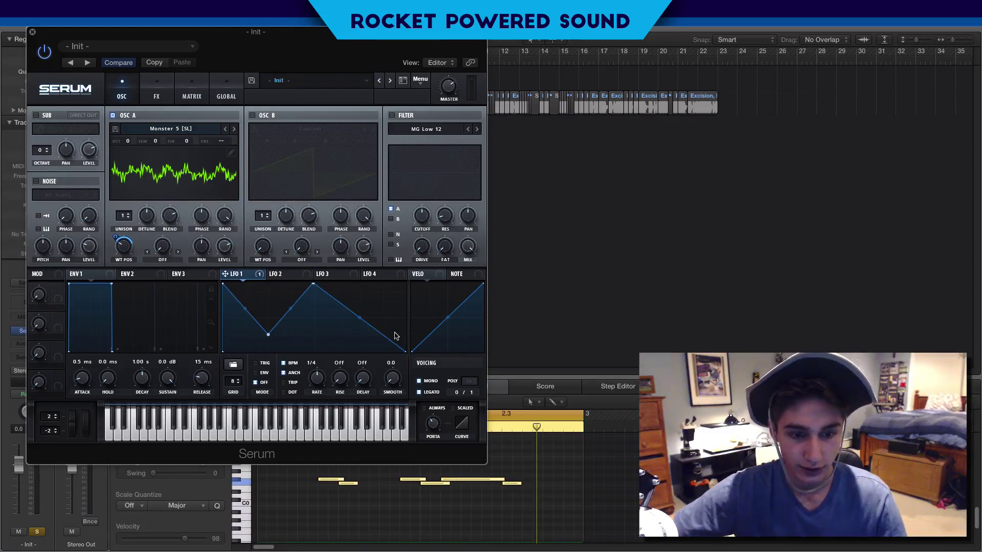
double_click(381, 334)
left_click_drag(381, 333, 367, 277)
double_click(384, 343)
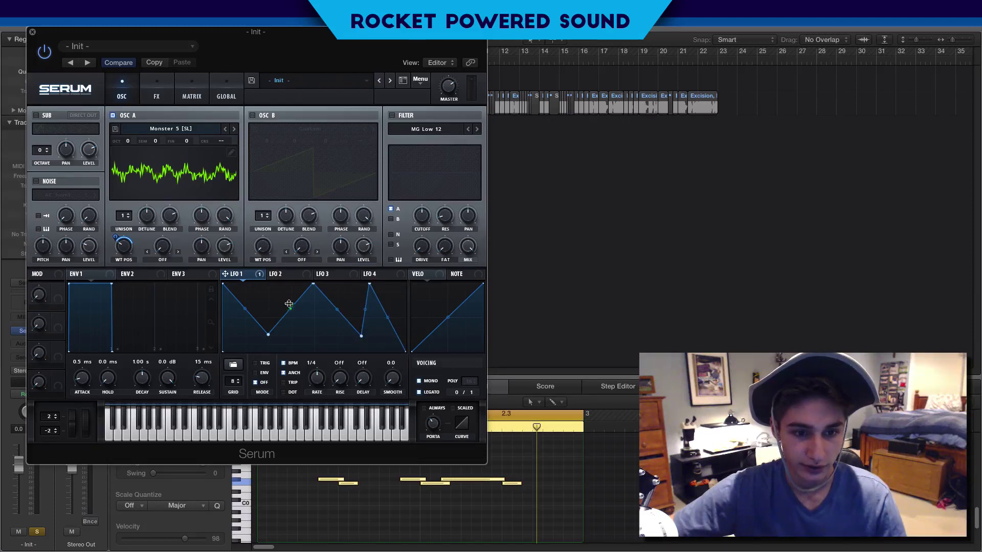
Bow LFO 1's rise towards the middle peak upward, and set the LFO to rate 1/2 in Trig mode.
left_click_drag(289, 304, 286, 296)
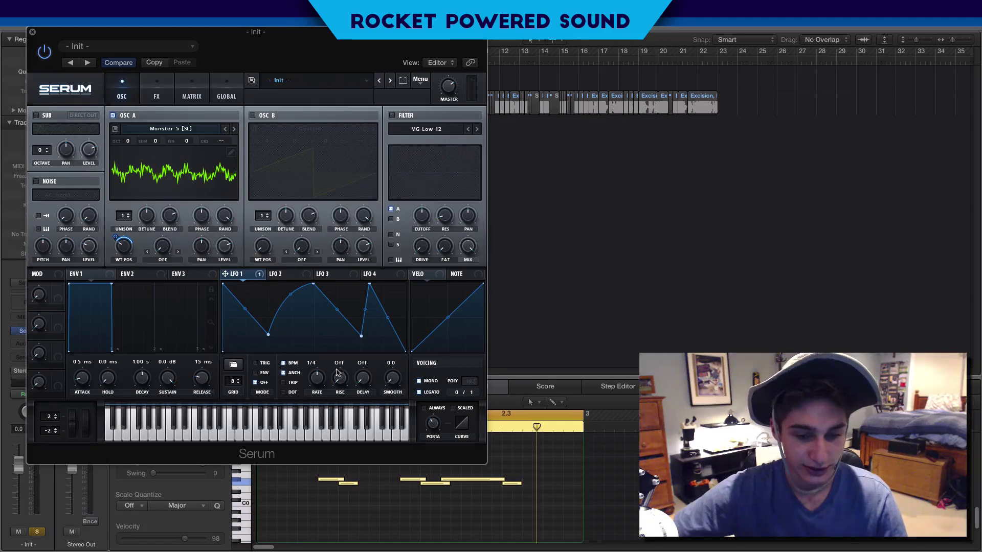
left_click_drag(316, 379, 315, 382)
left_click(255, 363)
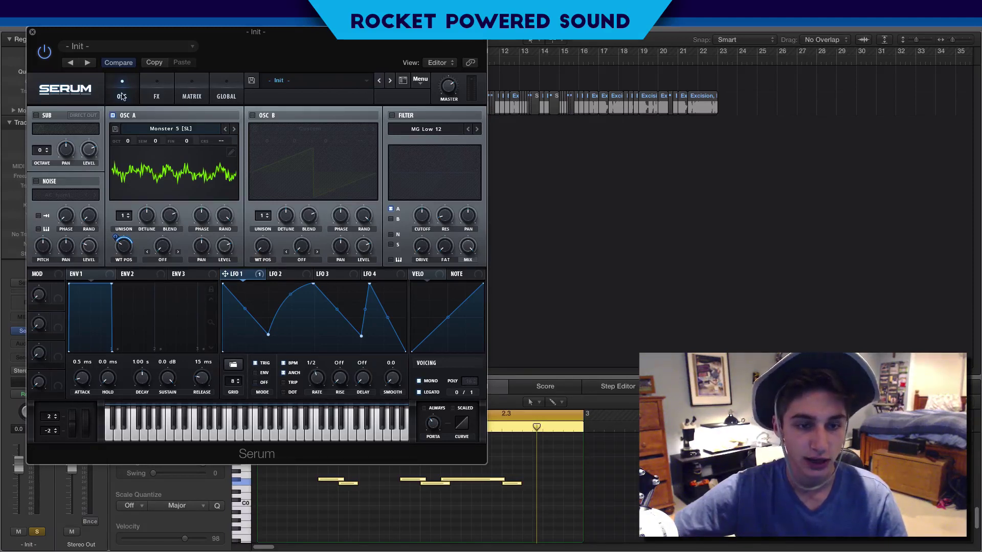
Set oscillator A's warp mode to Bend + and sweep the bend amount.
left_click(164, 261)
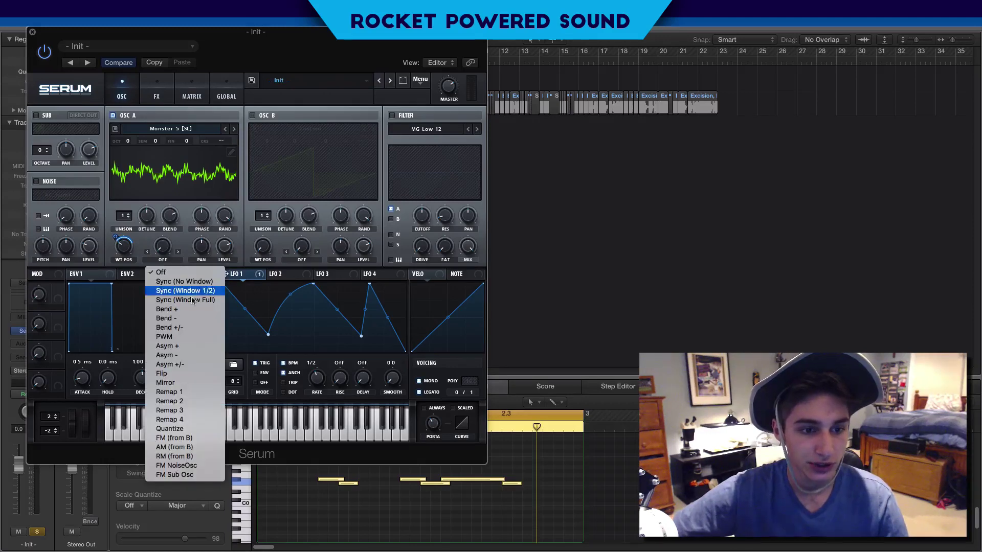
left_click(194, 309)
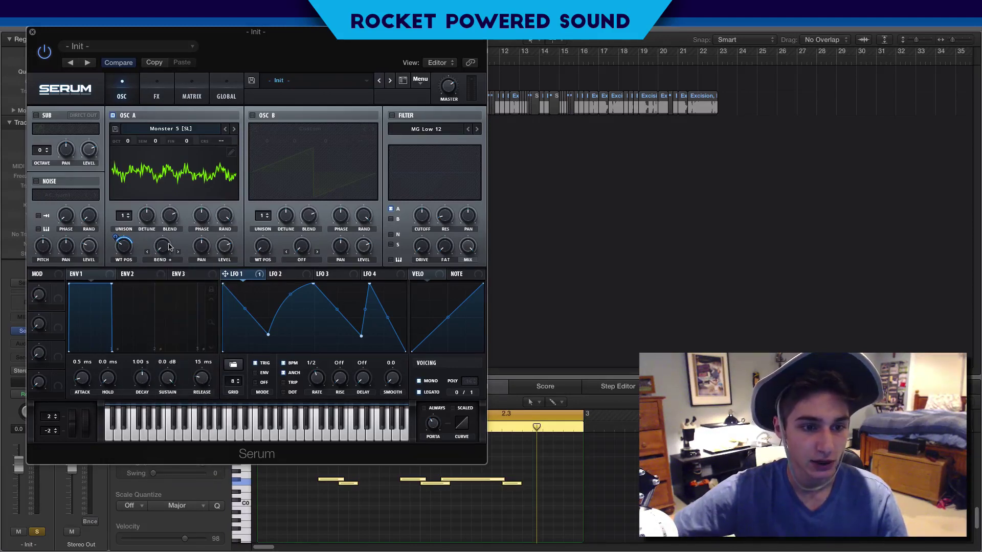
mouse_move(169, 245)
left_mouse_down()
mouse_move(173, 217)
mouse_move(174, 236)
left_mouse_up()
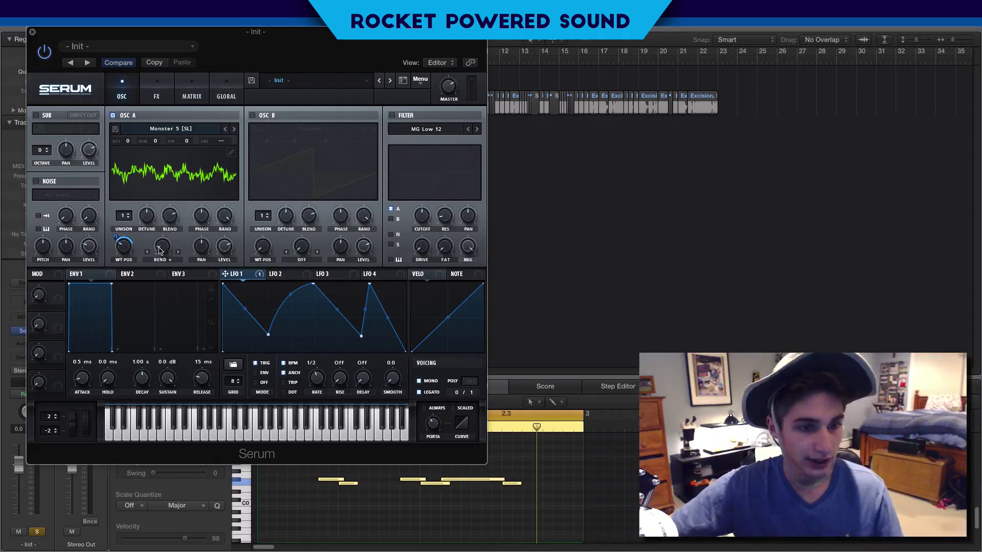
left_click_drag(163, 249, 166, 244)
Close the event list, open Musical Typing, lower the octave to C0 and audition the sound.
key("d")
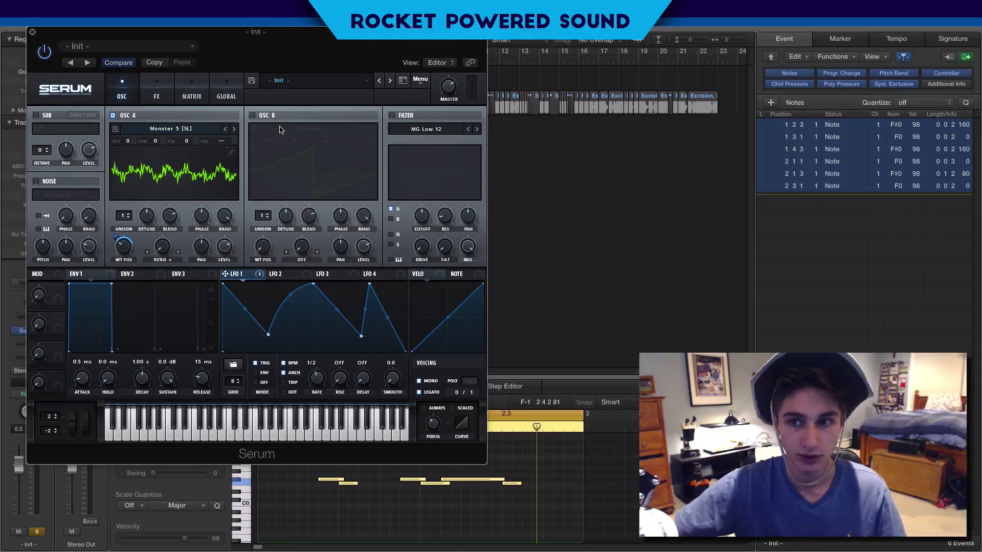
key("d")
key("super+k")
key("d")
key("z")
key("z")
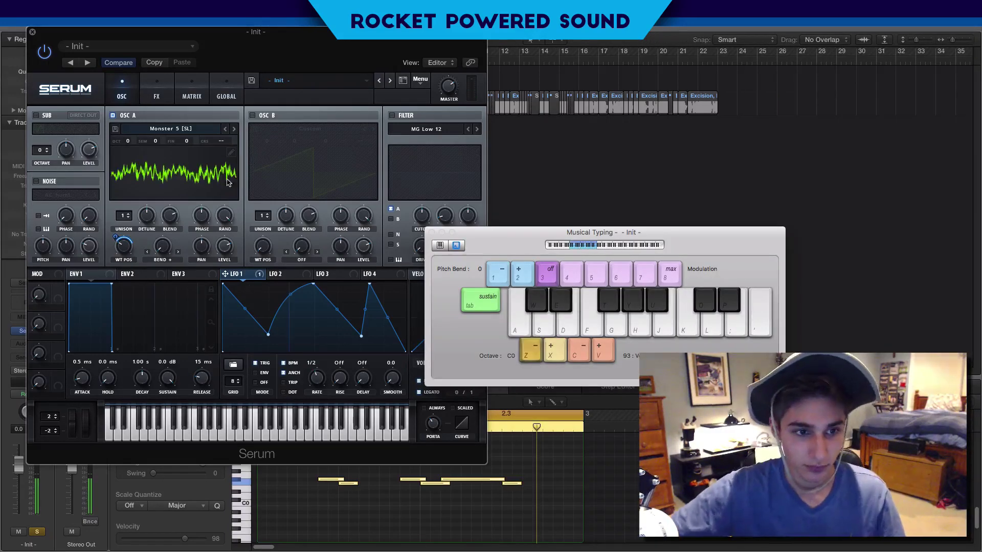
key("d")
Assign LFO 1 to oscillator A's Bend + amount and adjust the bend starting value.
left_click(163, 244)
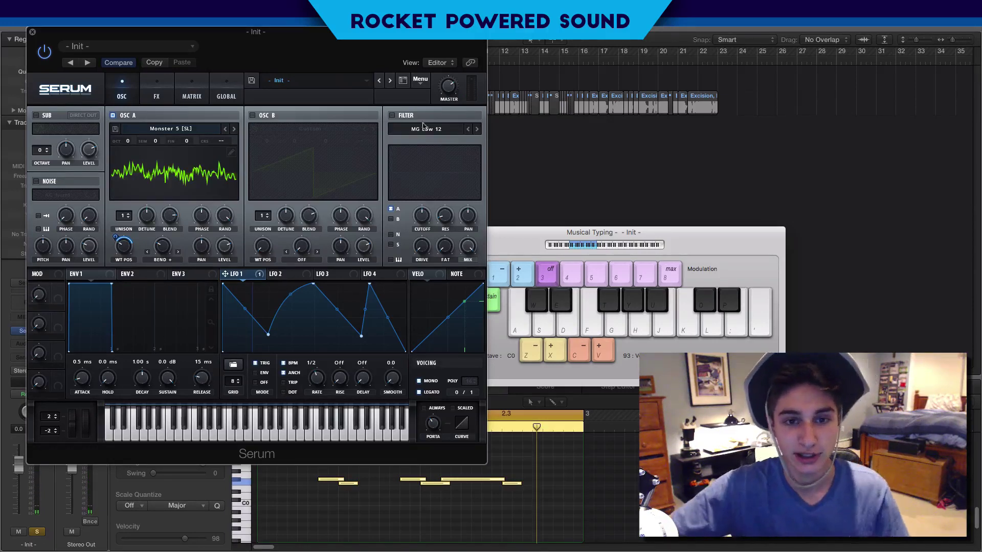
left_click_drag(162, 248, 139, 251)
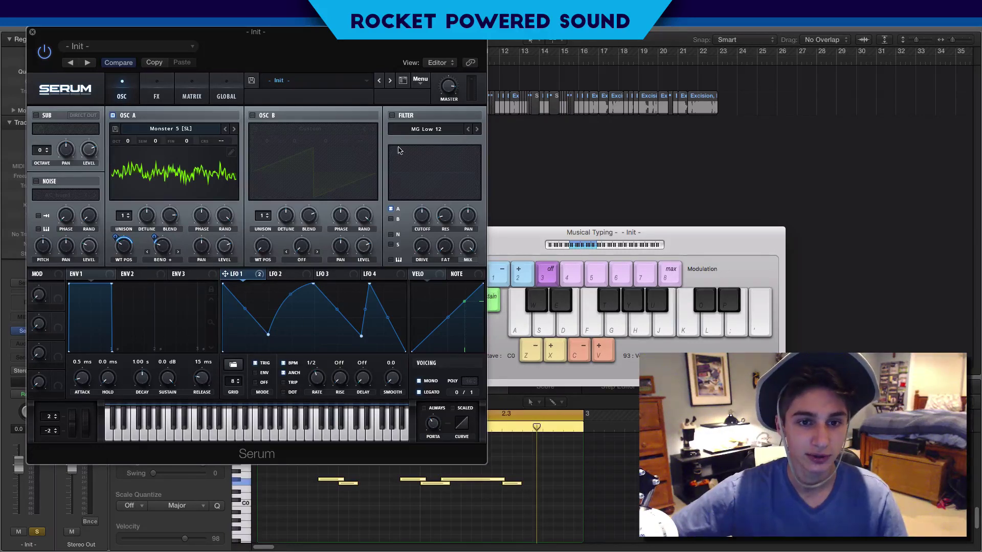
Enable the filter on oscillator A and set its type to Band 24.
left_click(392, 115)
left_click(427, 131)
mouse_move(444, 140)
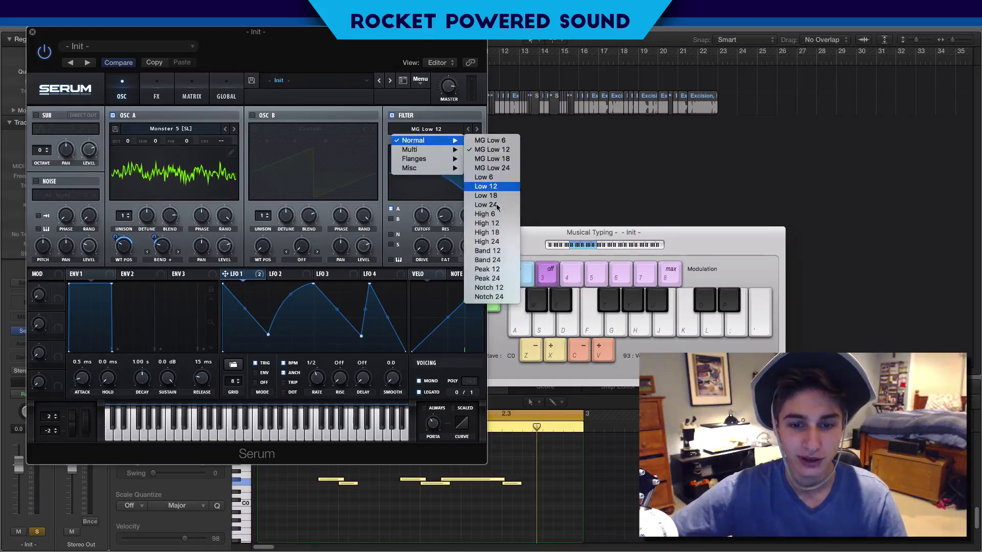
left_click(487, 260)
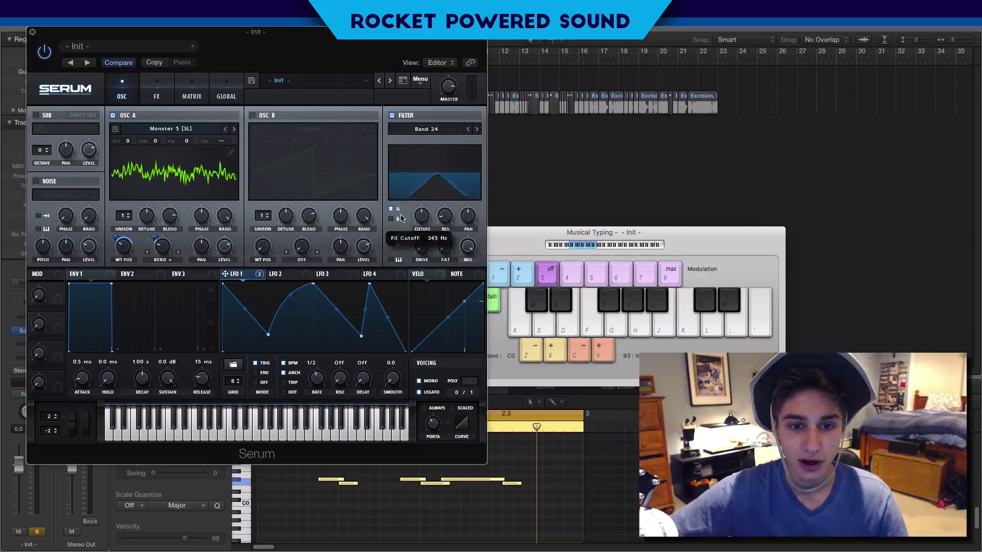
Lower the oscillator filter's cutoff, assign LFO 1 to it and adjust the modulation amount.
left_click_drag(401, 218, 368, 241)
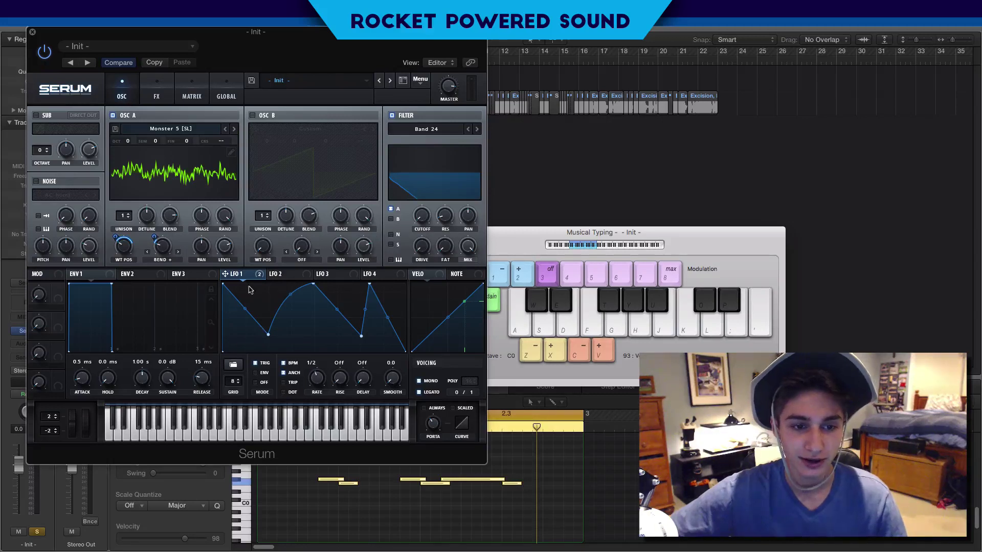
left_click_drag(246, 278, 420, 210)
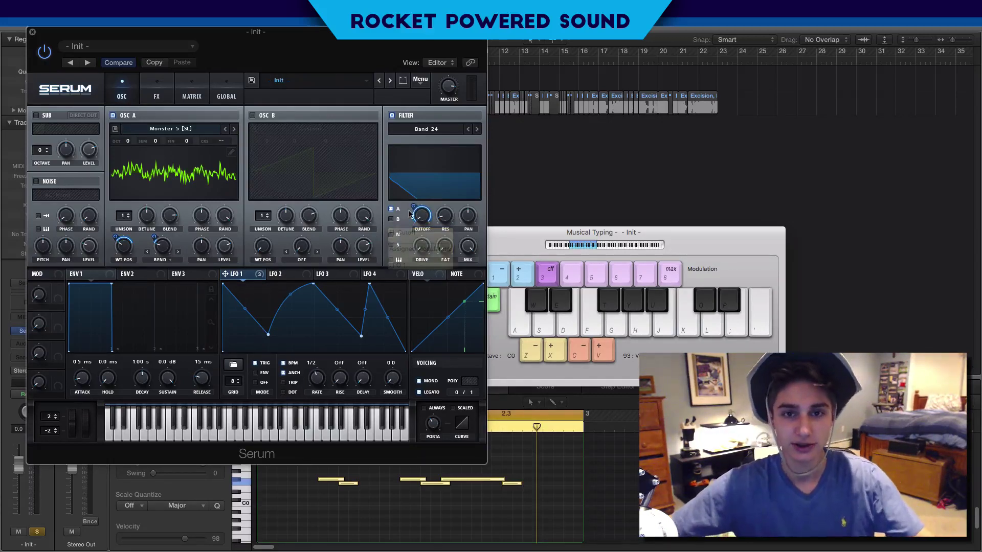
mouse_move(408, 216)
left_mouse_down()
mouse_move(412, 204)
mouse_move(390, 215)
left_mouse_up()
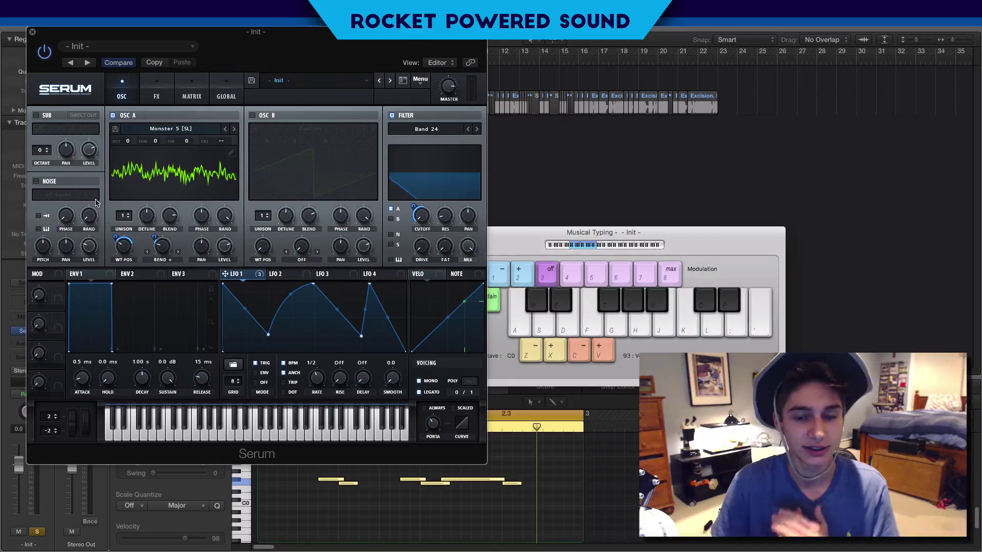
Try the AC hum1 noise oscillator routed through the filter and switch the noise off again.
left_click(37, 182)
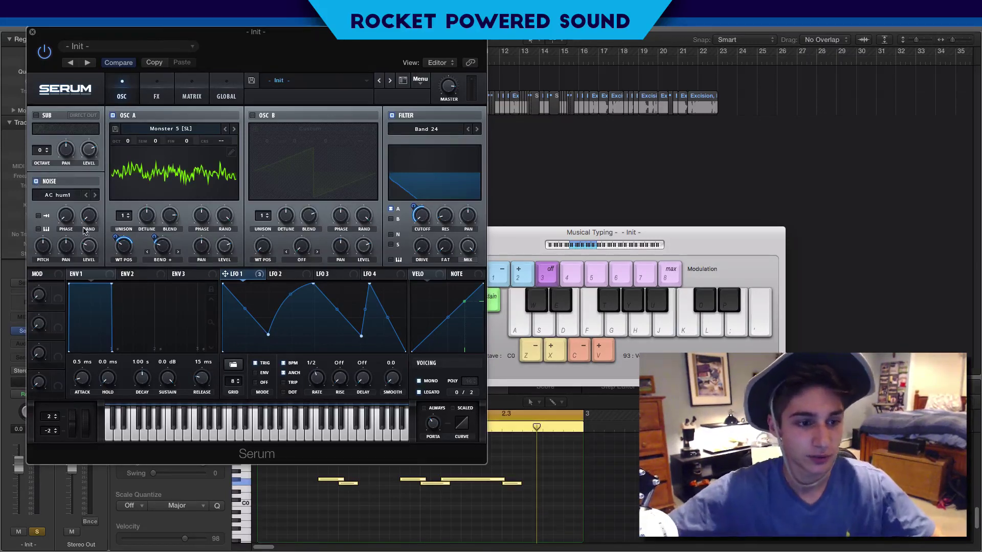
left_click(392, 235)
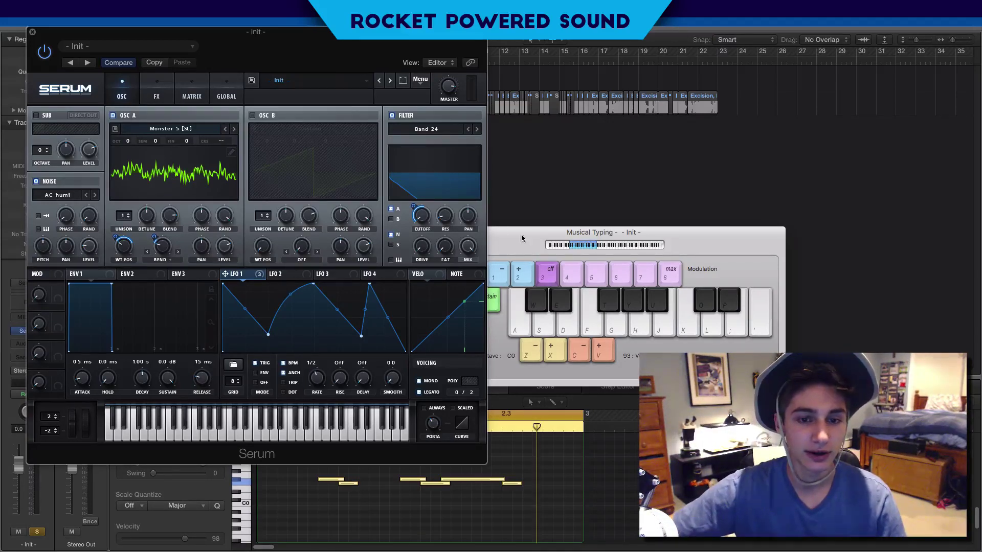
left_click_drag(304, 50, 345, 63)
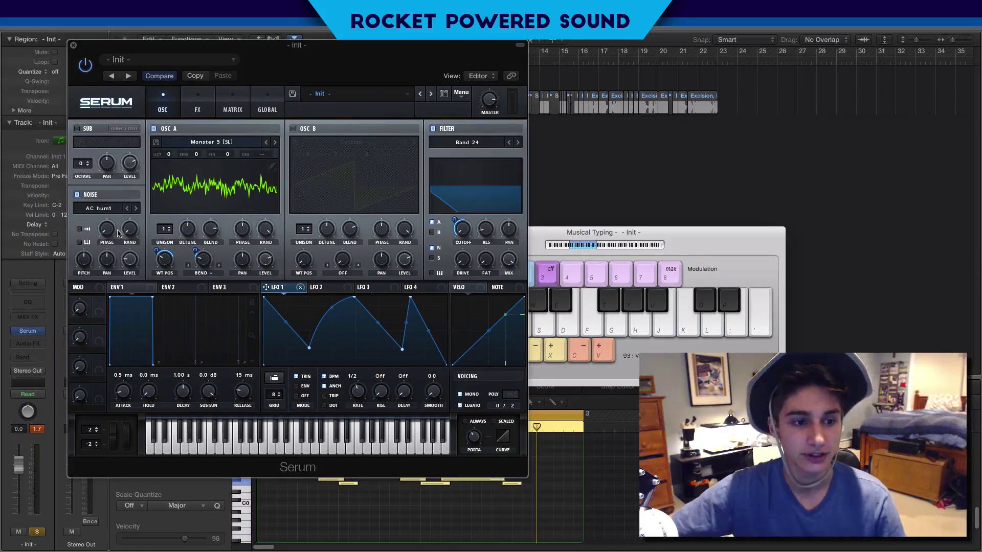
left_click(78, 195)
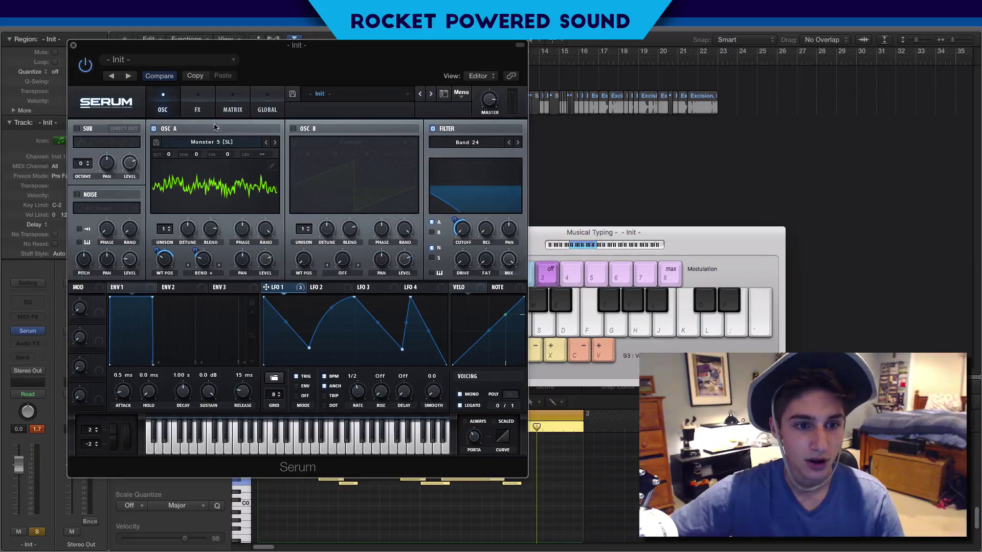
Open the effects rack and try the Hyper/Dimension effect, switching it off again.
left_click(203, 104)
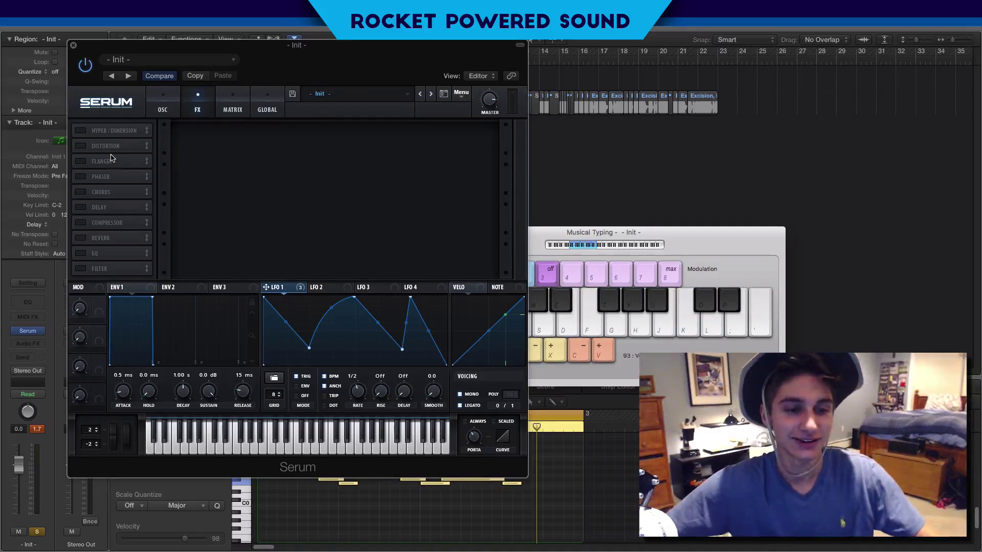
left_click(81, 131)
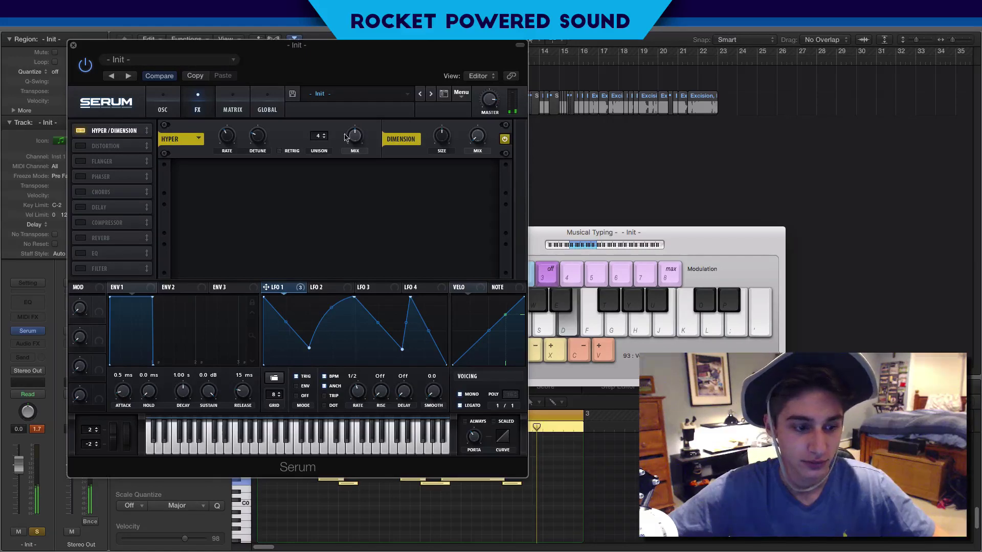
left_click(82, 131)
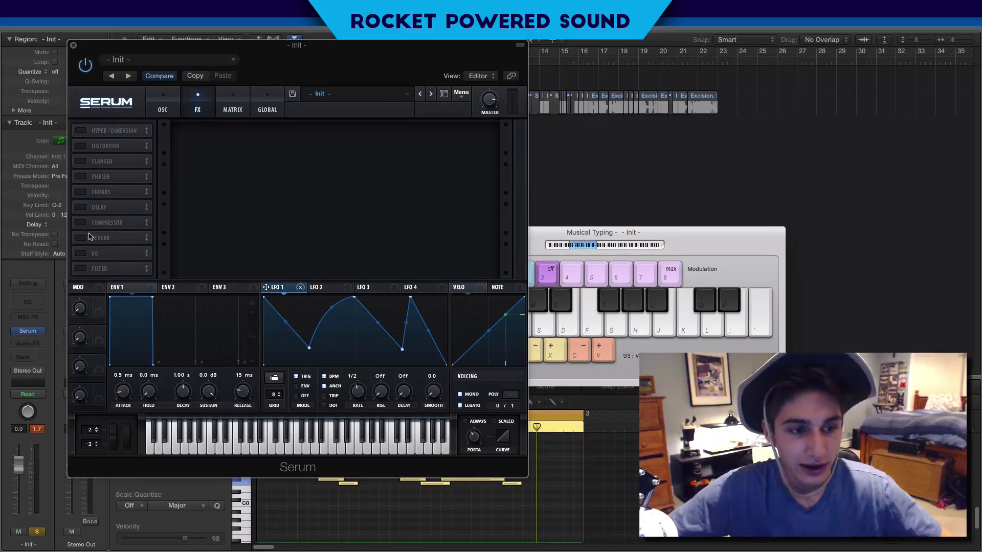
Enable the filter effect with type High 24 and assign LFO 1 to its cutoff.
left_click(81, 269)
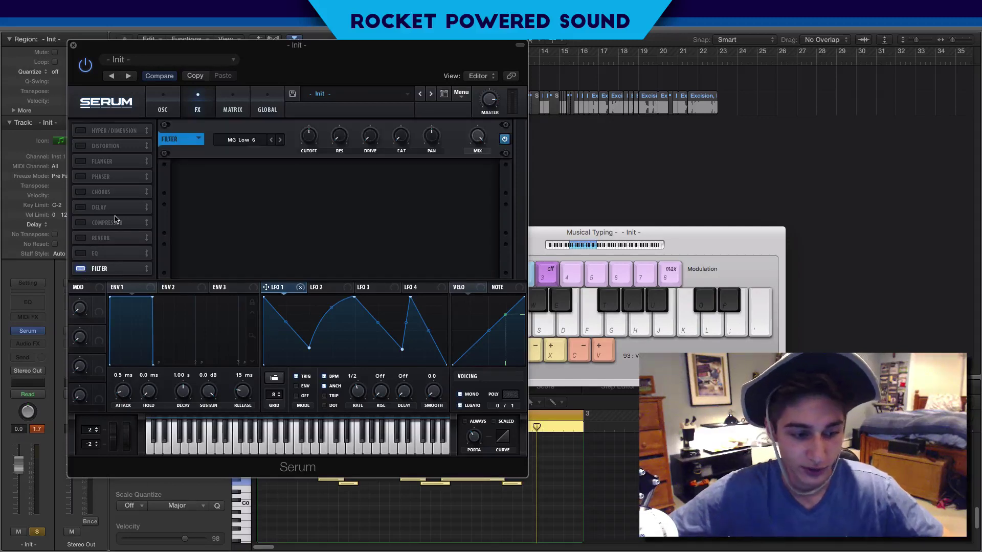
left_click(244, 141)
mouse_move(256, 179)
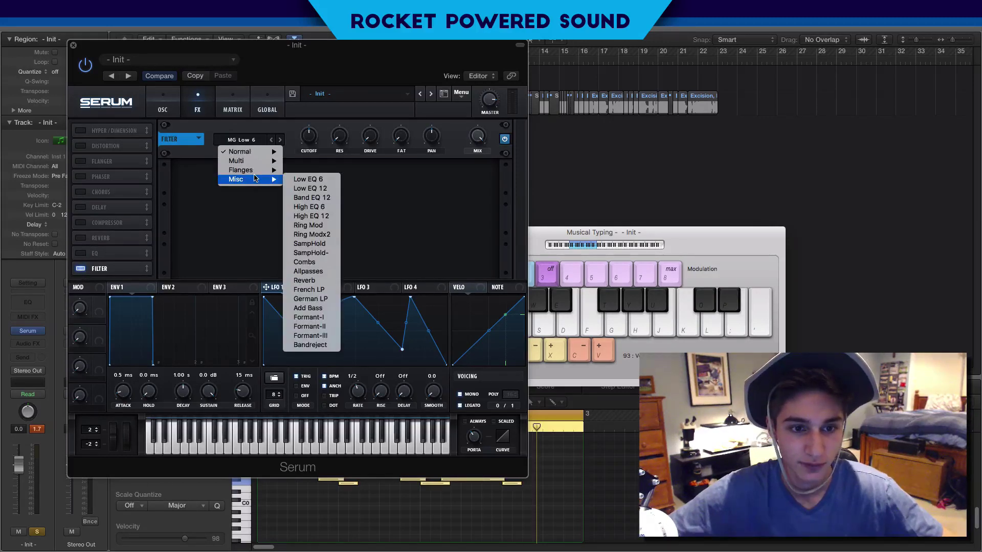
mouse_move(256, 153)
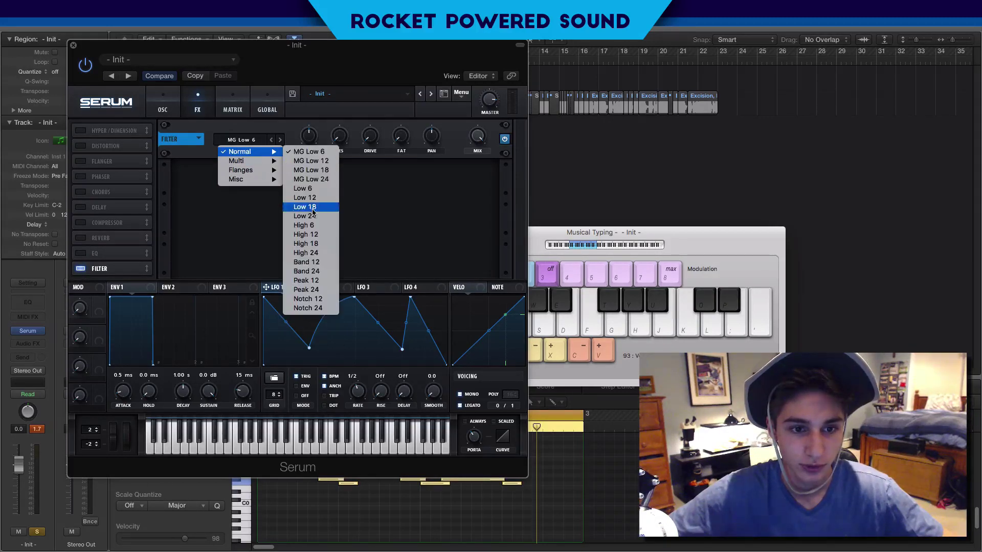
left_click(321, 257)
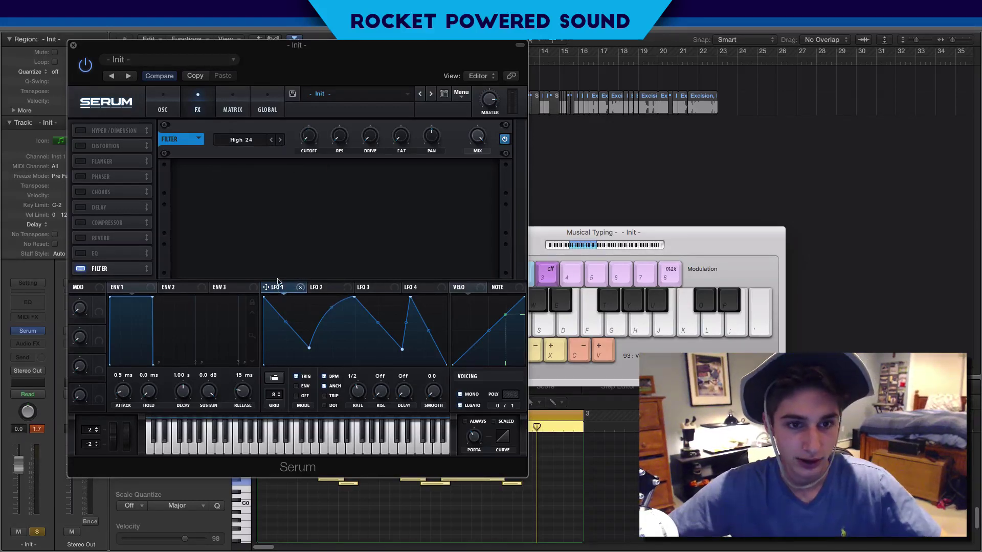
left_click_drag(277, 282, 308, 136)
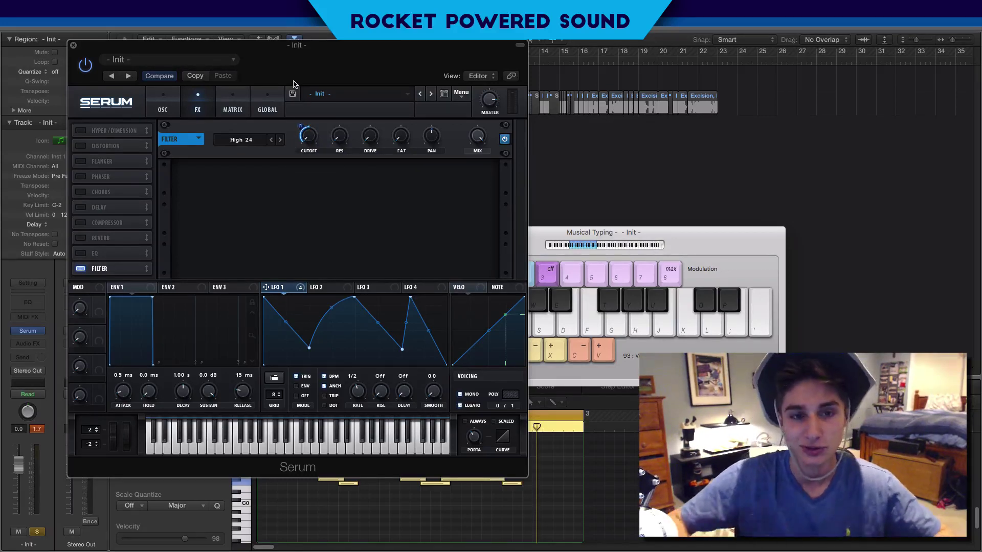
mouse_move(302, 127)
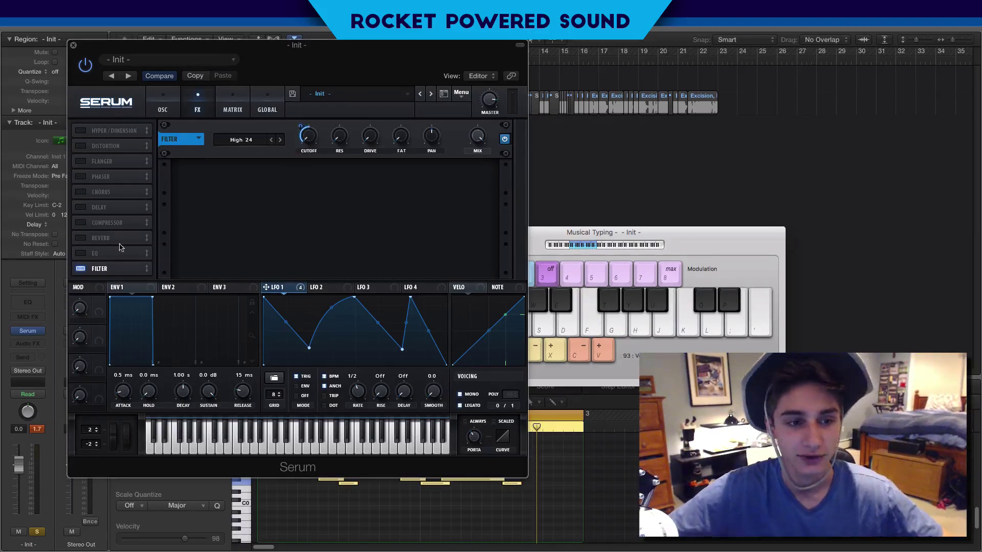
Move the filter effect to the top of the effects chain and adjust its resonance while auditioning.
left_click_drag(99, 273, 99, 132)
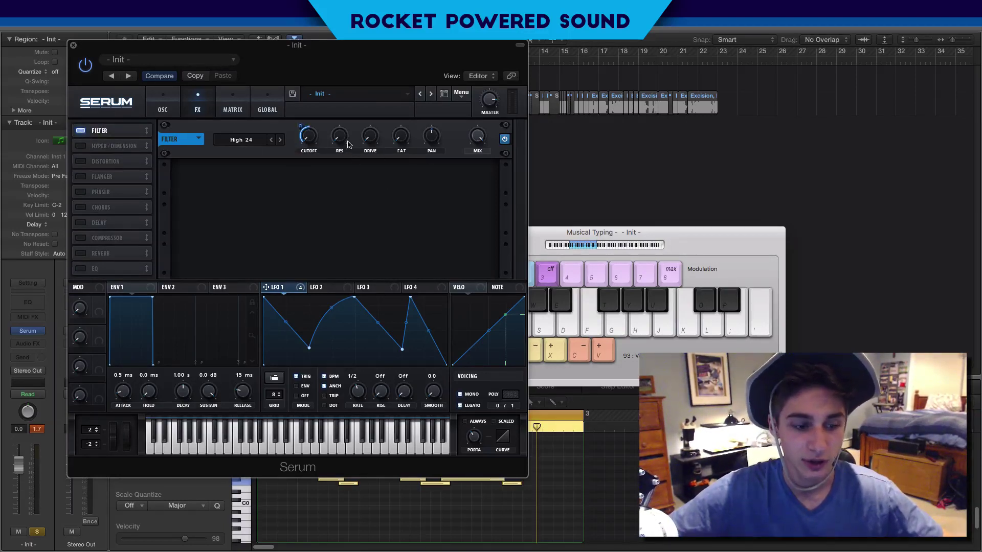
mouse_move(348, 138)
left_mouse_down()
mouse_move(339, 134)
mouse_move(338, 90)
mouse_move(346, 139)
left_mouse_up()
key("d")
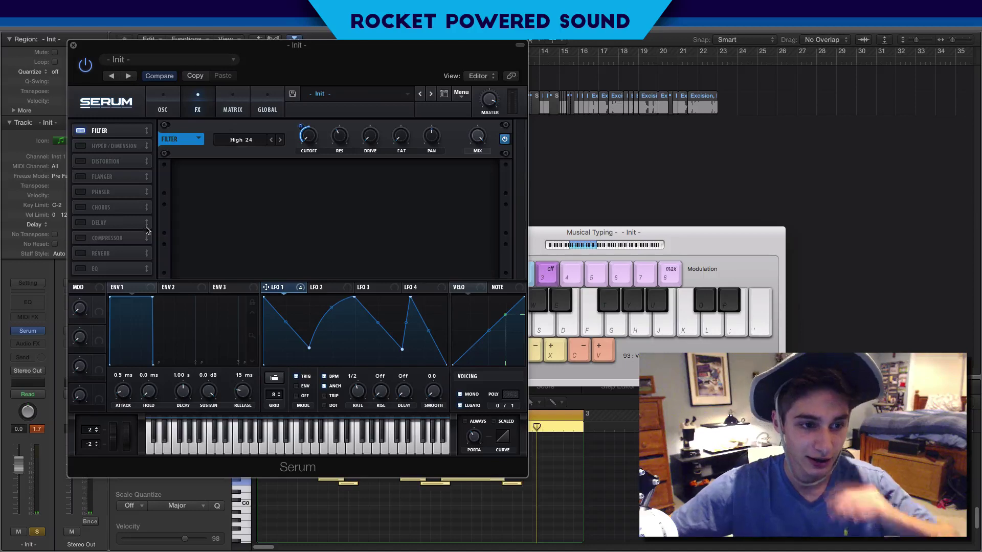
Enable the compressor, try raising its gain, and fine-tune the filter effect's resonance while playing notes.
left_click(81, 239)
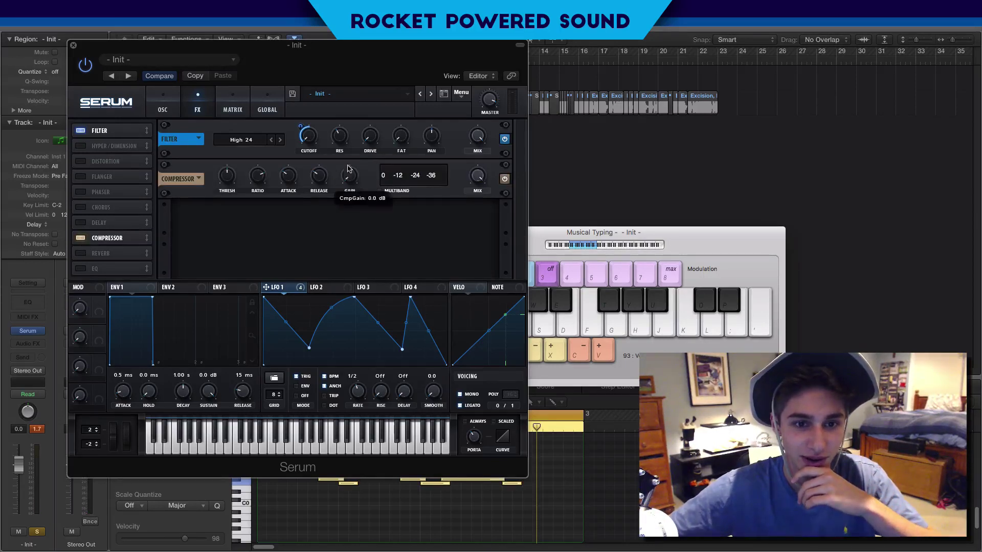
key("e")
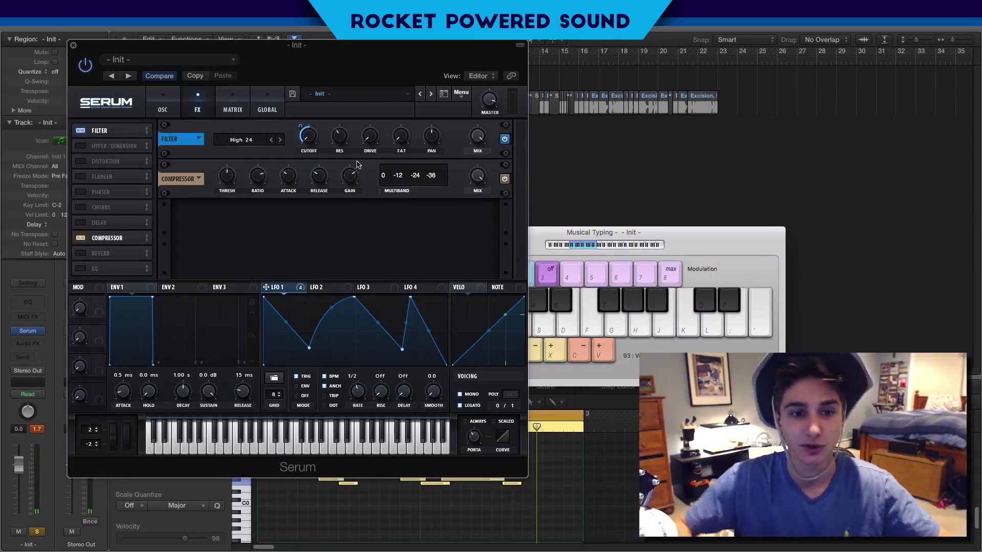
key("d")
scroll(357, 164, "up", 5)
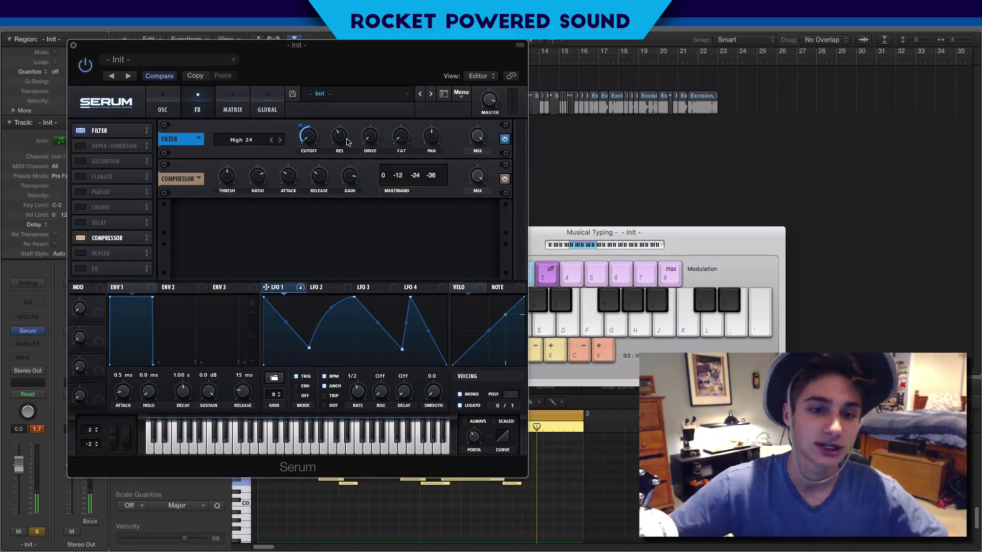
key("d")
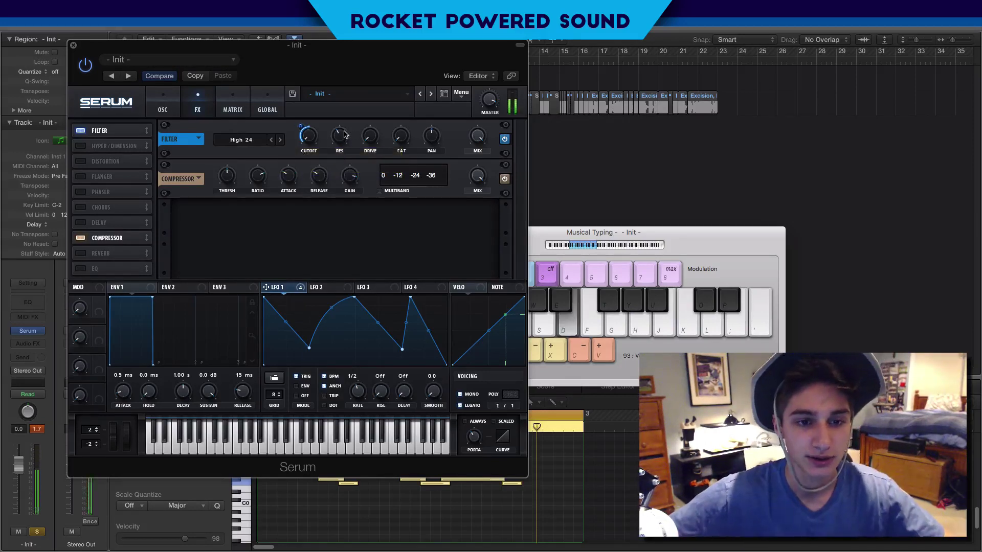
mouse_move(340, 137)
left_mouse_down()
mouse_move(331, 149)
mouse_move(333, 134)
left_mouse_up()
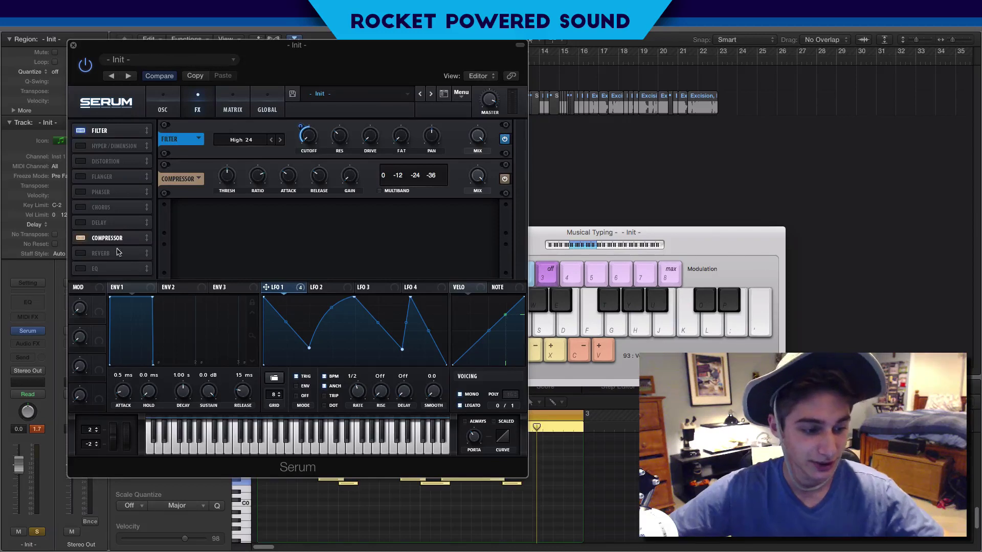
Turn on the compressor's multiband mode, audition it and move the compressor directly above Chorus in the effects chain.
left_click(380, 190)
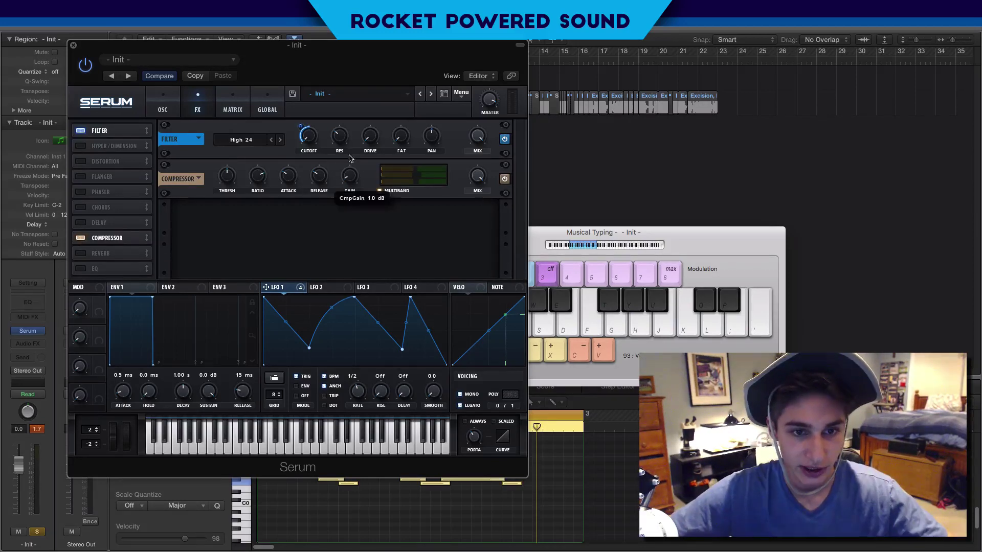
key("d")
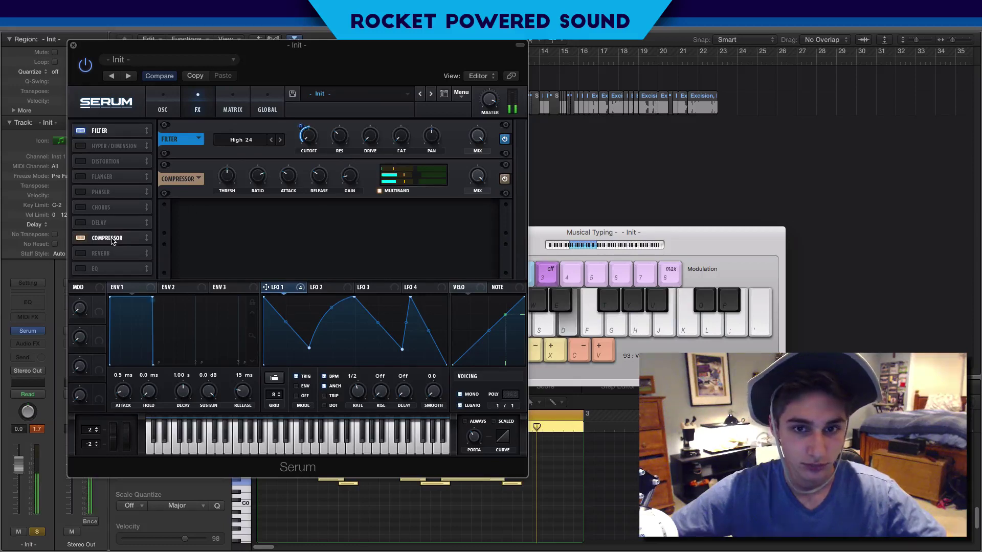
left_click_drag(113, 230, 112, 207)
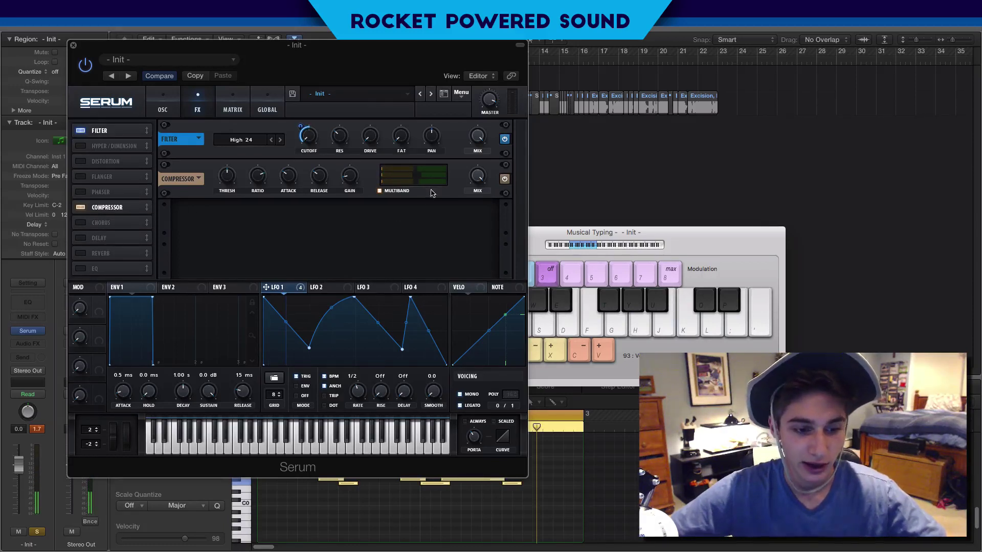
Enable the distortion effect, place it after the compressor in the chain and set its type to Diode 2.
mouse_move(487, 107)
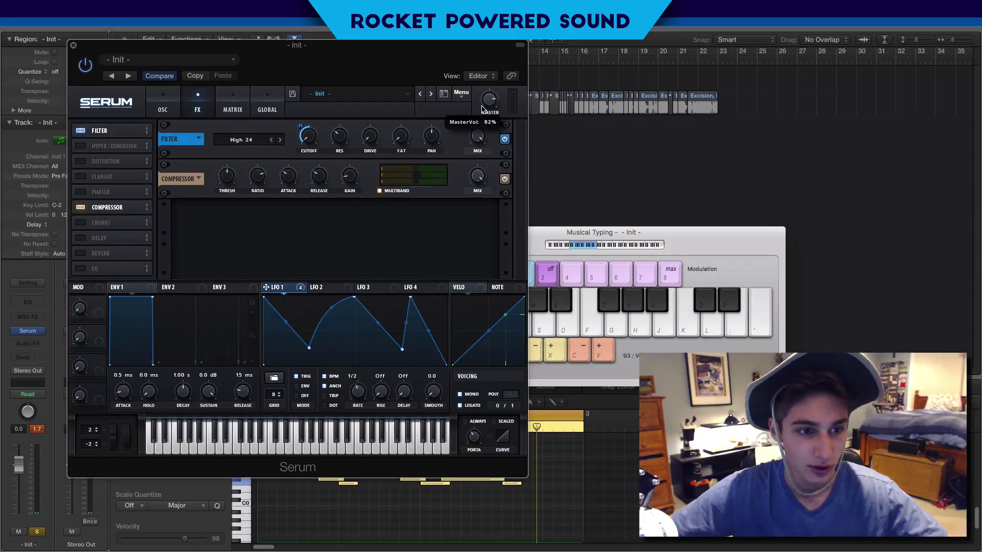
left_click(80, 161)
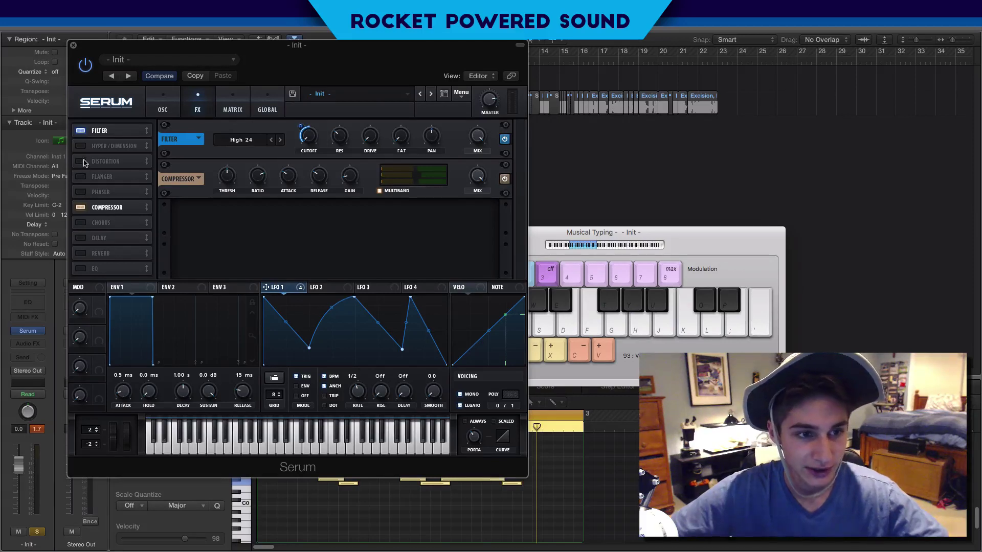
left_click_drag(108, 161, 109, 230)
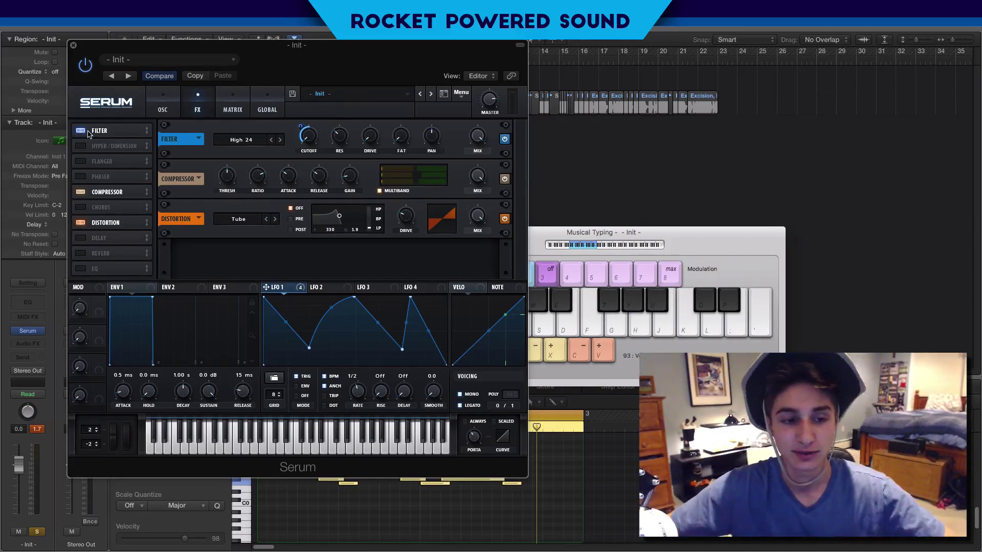
left_click(229, 223)
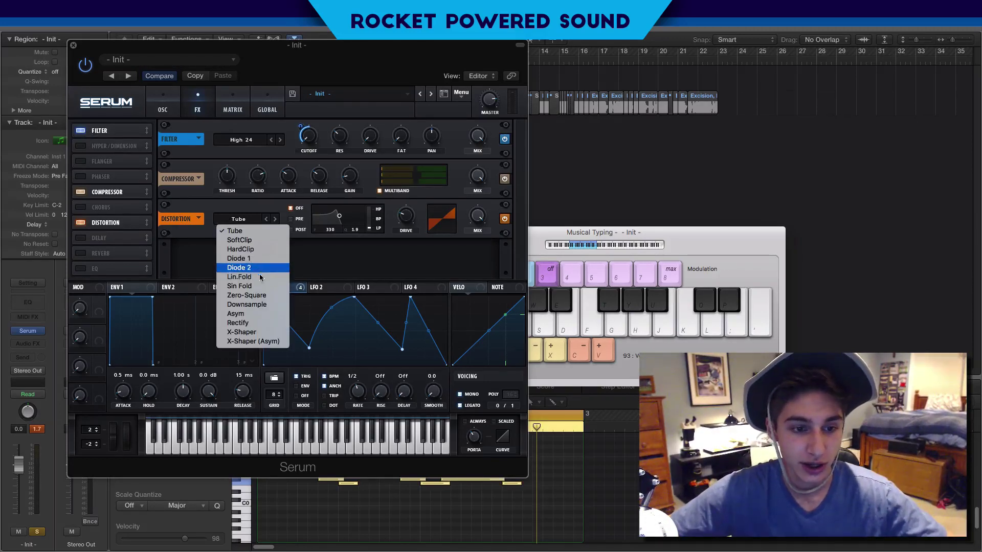
left_click(281, 268)
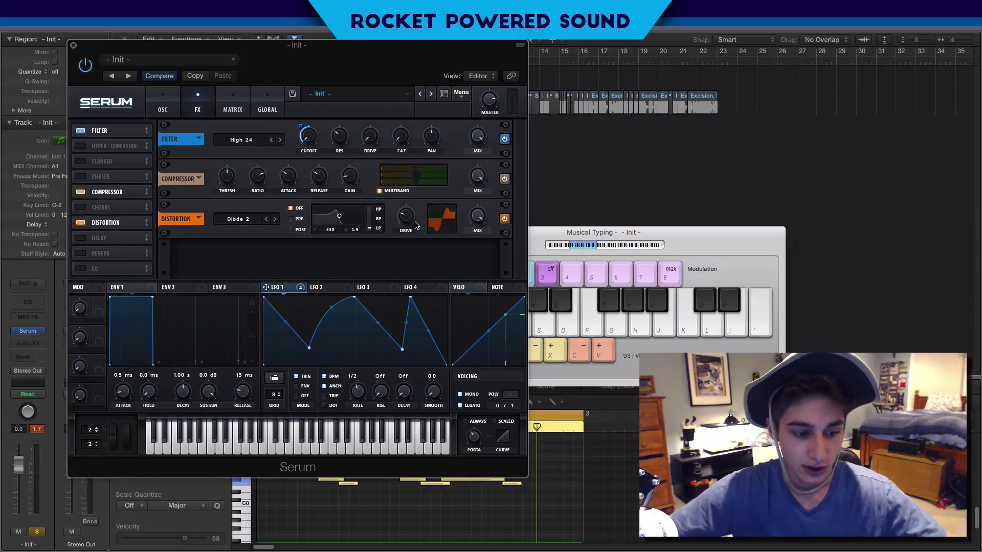
Raise the distortion drive to about 61% and audition the sound.
left_click_drag(415, 225, 415, 184)
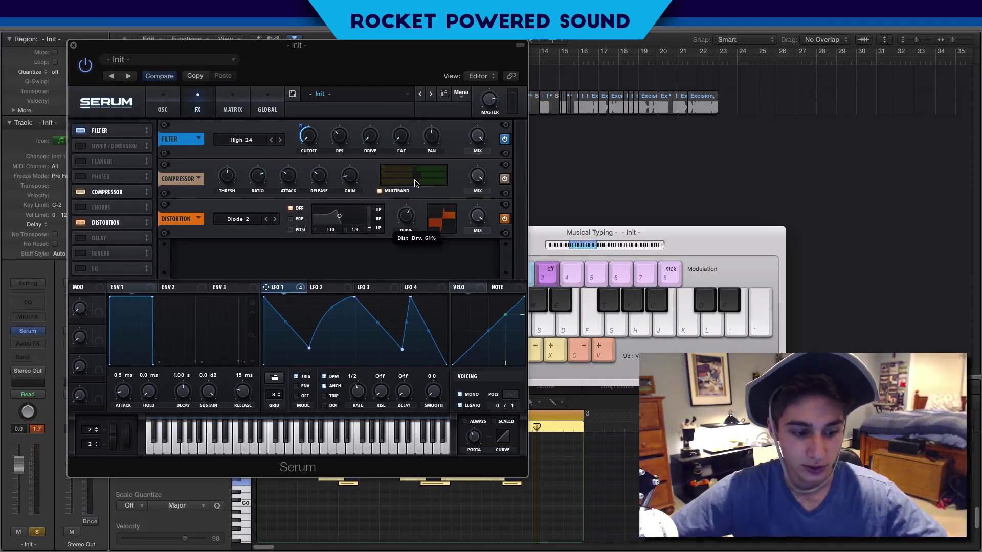
left_click_drag(412, 188, 411, 187)
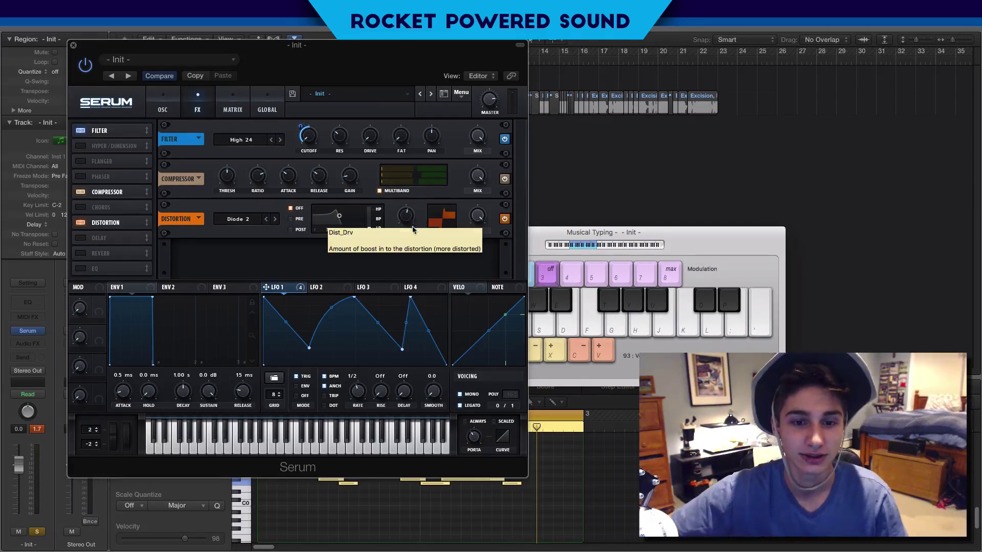
key("d")
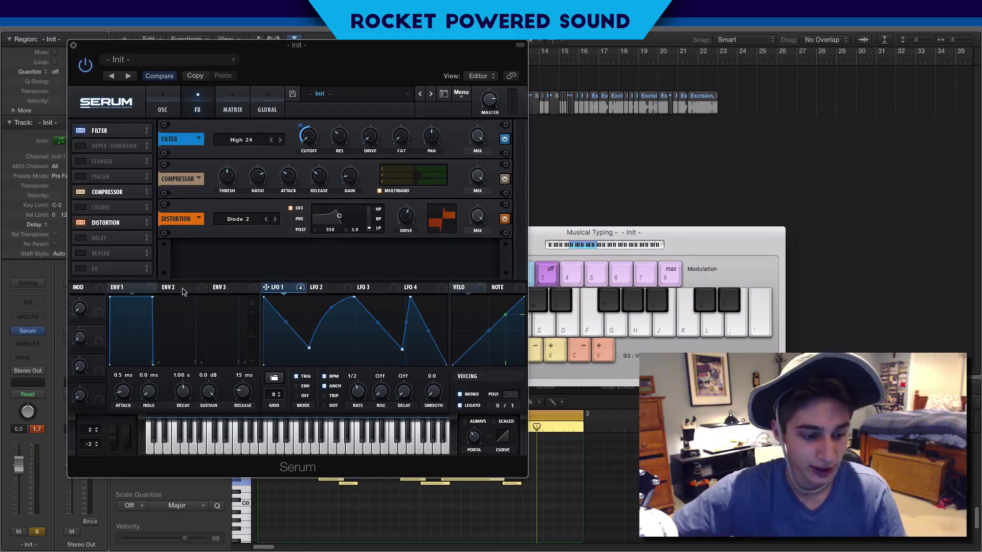
Enable the EQ effect, raise its high band gain to about 5.9 dB and close the Serum window.
left_click(84, 269)
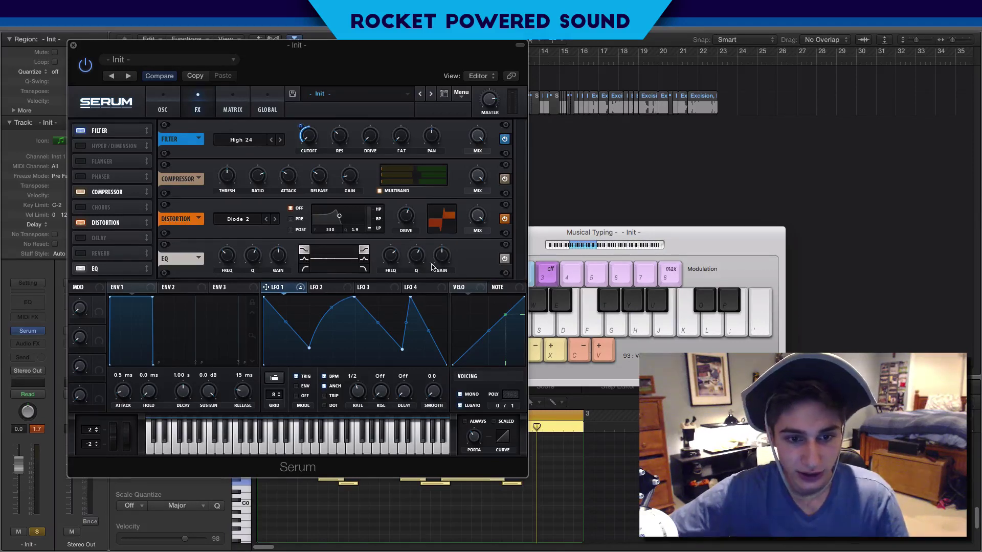
mouse_move(453, 253)
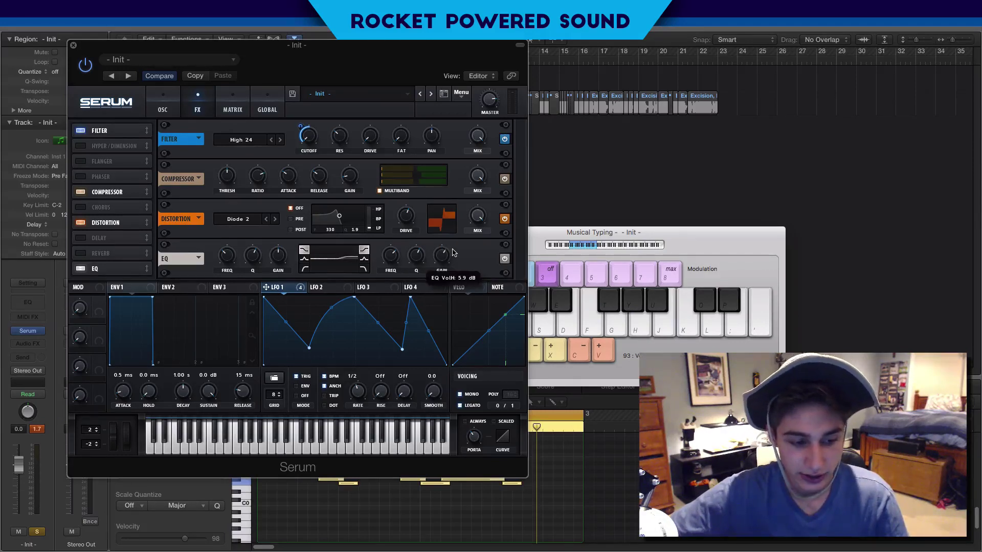
left_click(73, 45)
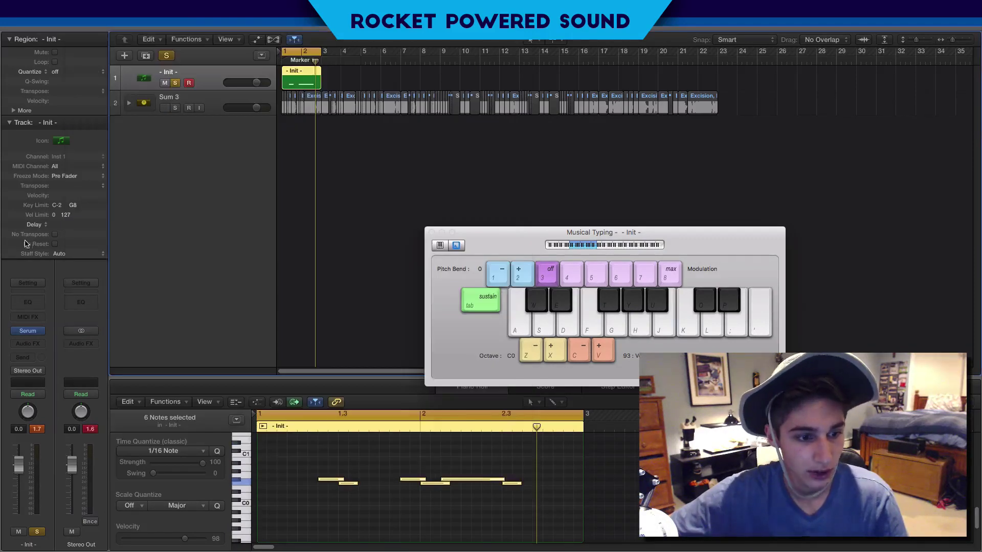
Insert the stereo version of Xfer Records' SerumFX as an audio effect after Serum on the instrument track.
left_click(41, 348)
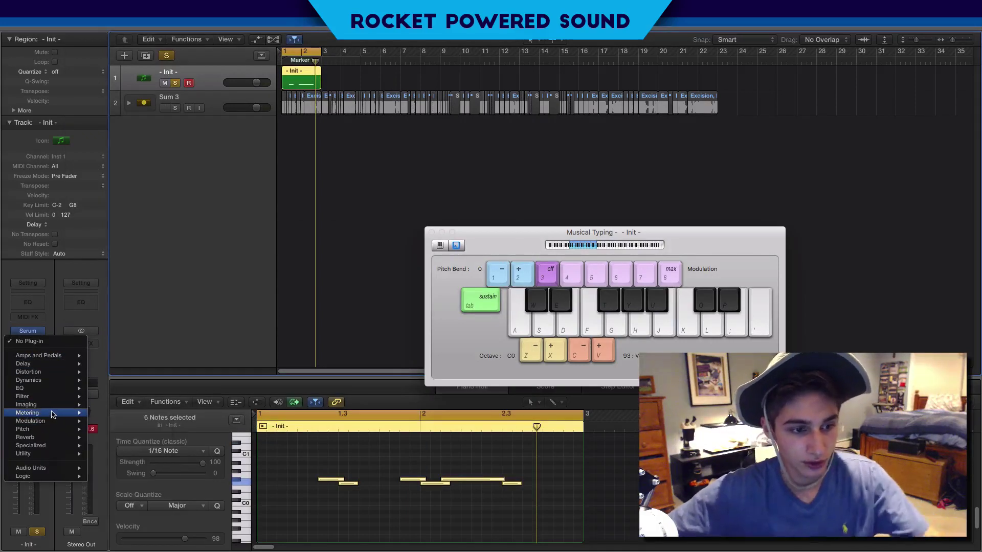
mouse_move(51, 413)
mouse_move(48, 468)
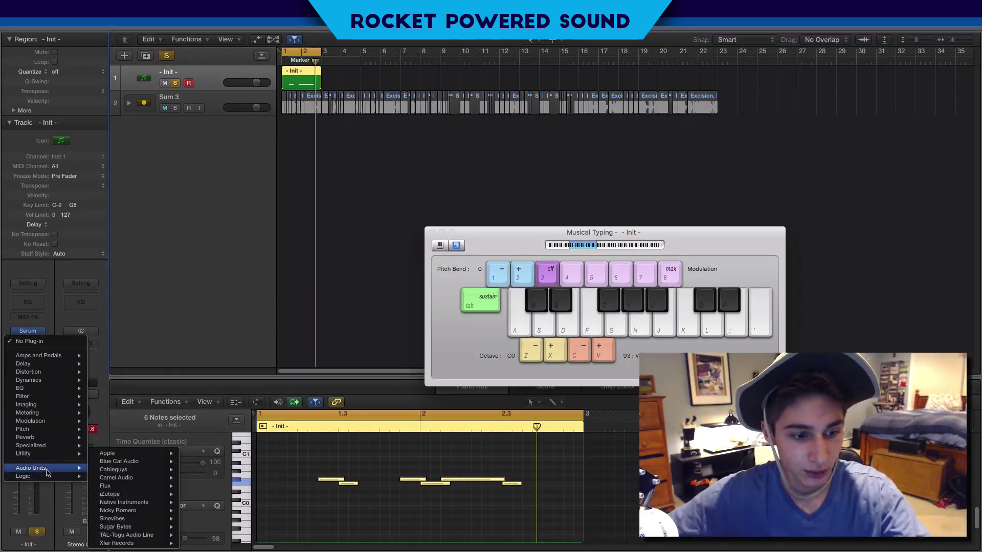
mouse_move(148, 543)
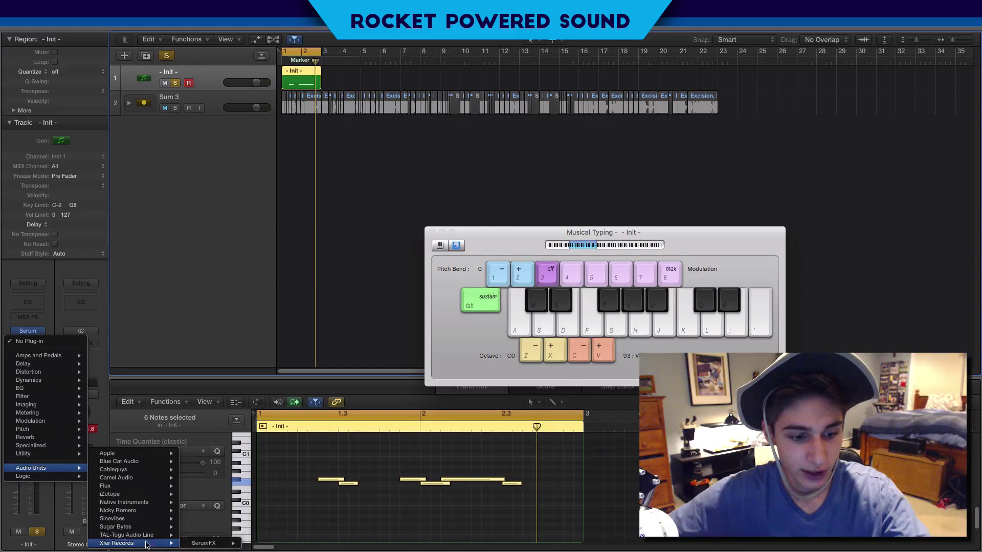
mouse_move(196, 540)
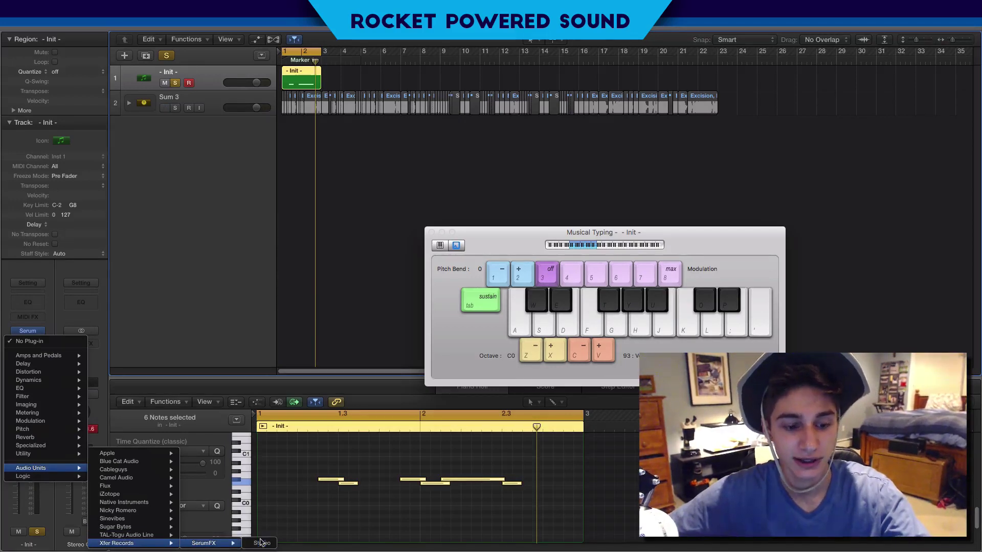
key("Escape")
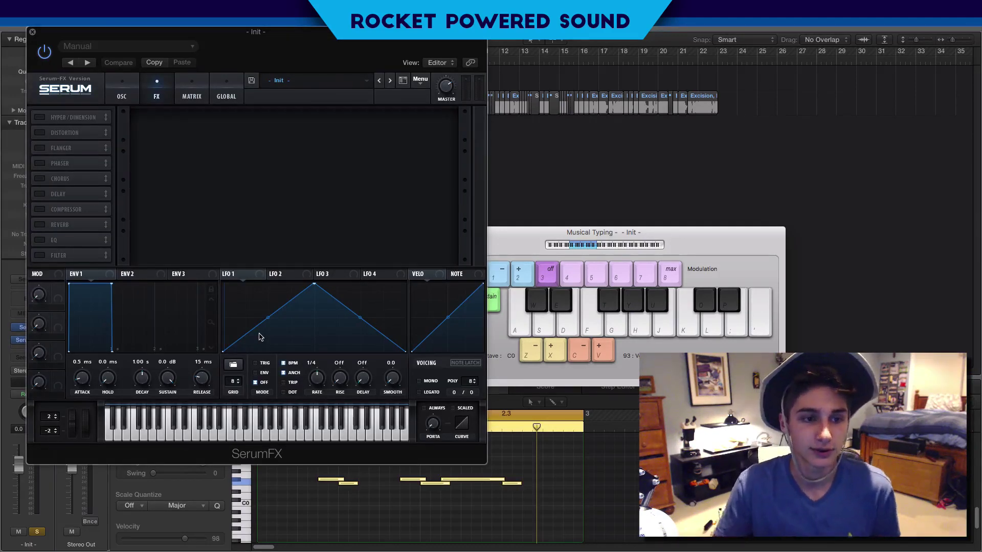
Look over SerumFX's oscillator page and return to its effects page.
left_click(132, 96)
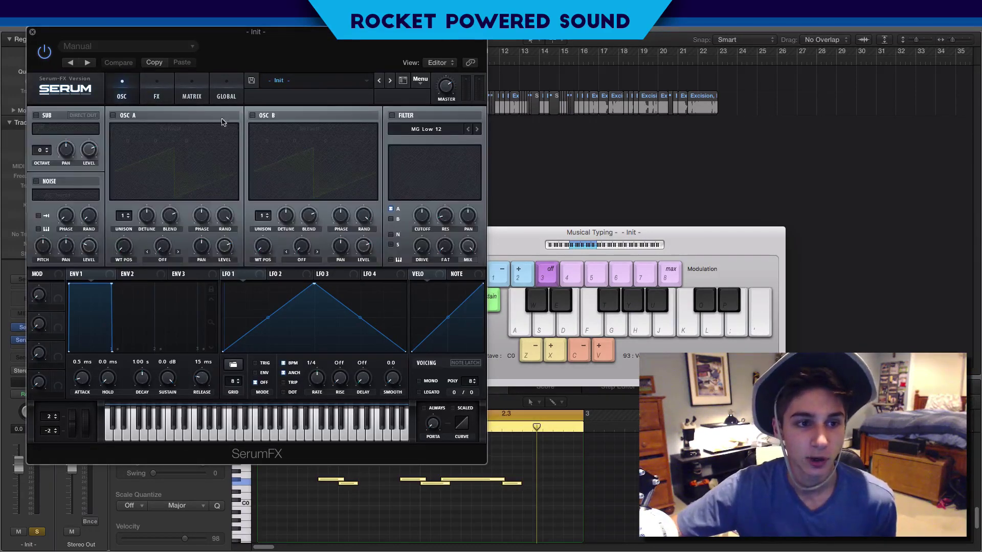
left_click(165, 88)
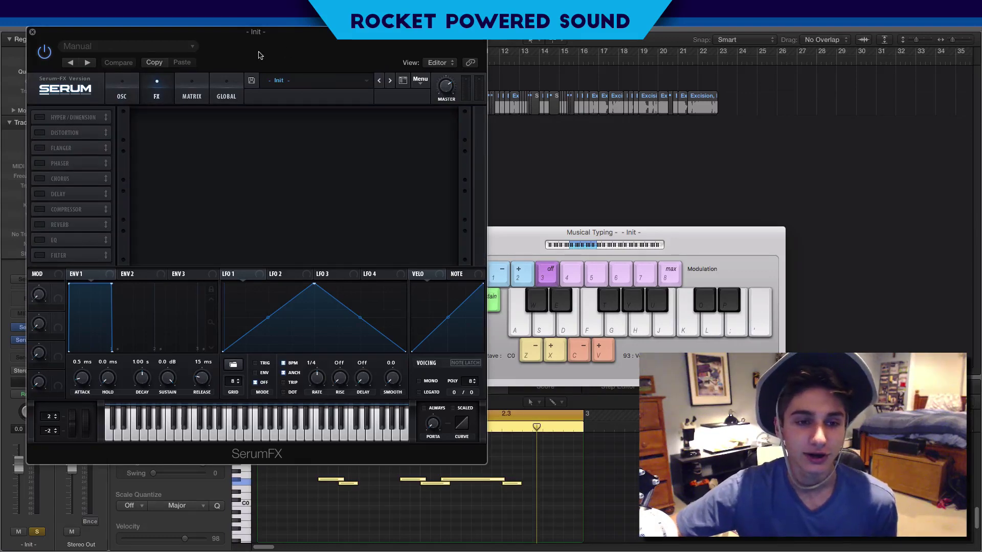
left_click_drag(258, 55, 310, 95)
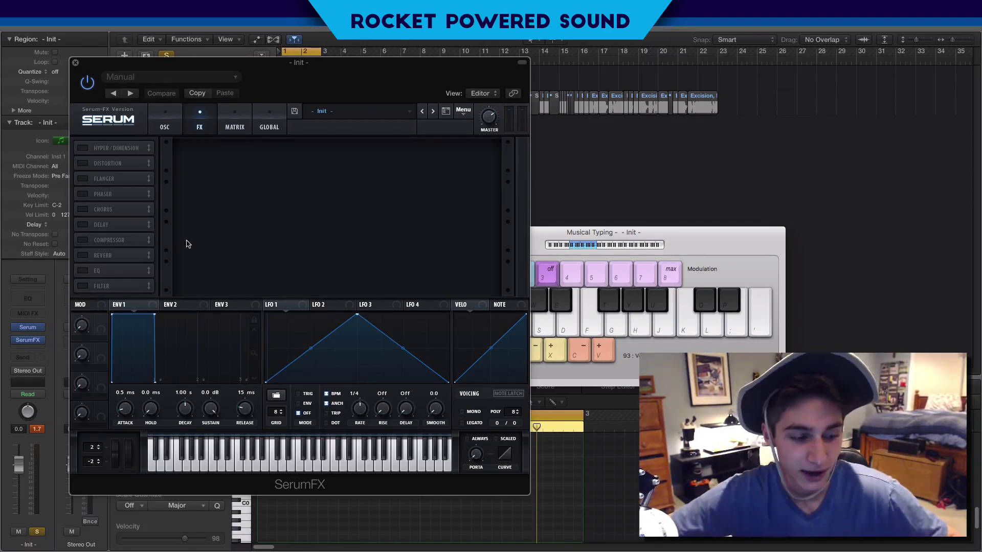
Enable Hyper/Dimension and a Tube distortion in SerumFX, and raise the distortion drive while playing notes.
left_click(83, 149)
mouse_move(358, 162)
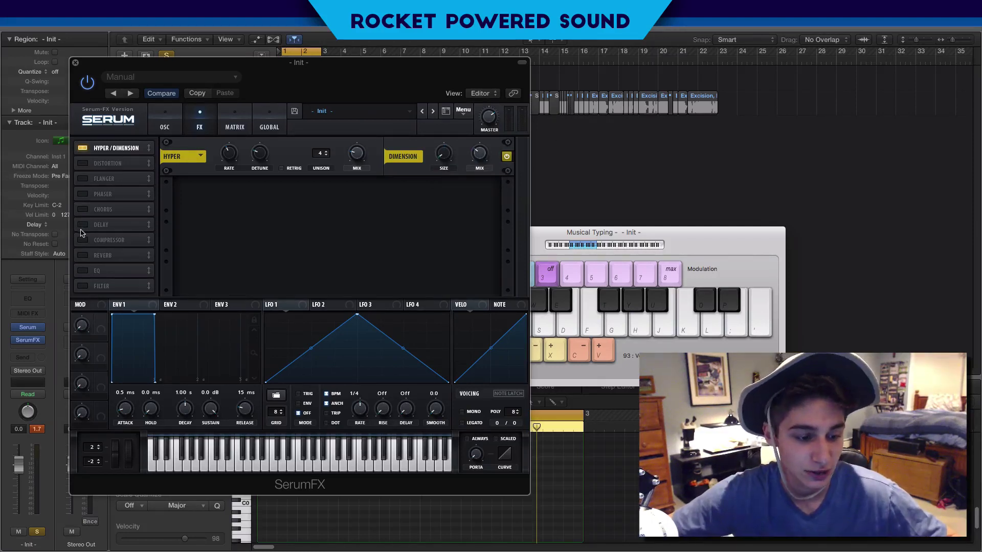
left_click(82, 163)
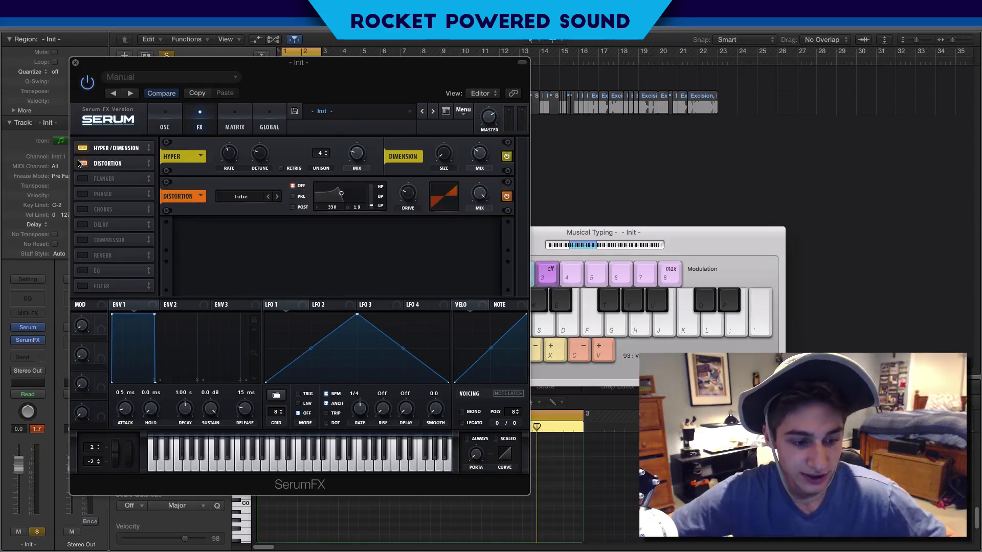
left_click(292, 196)
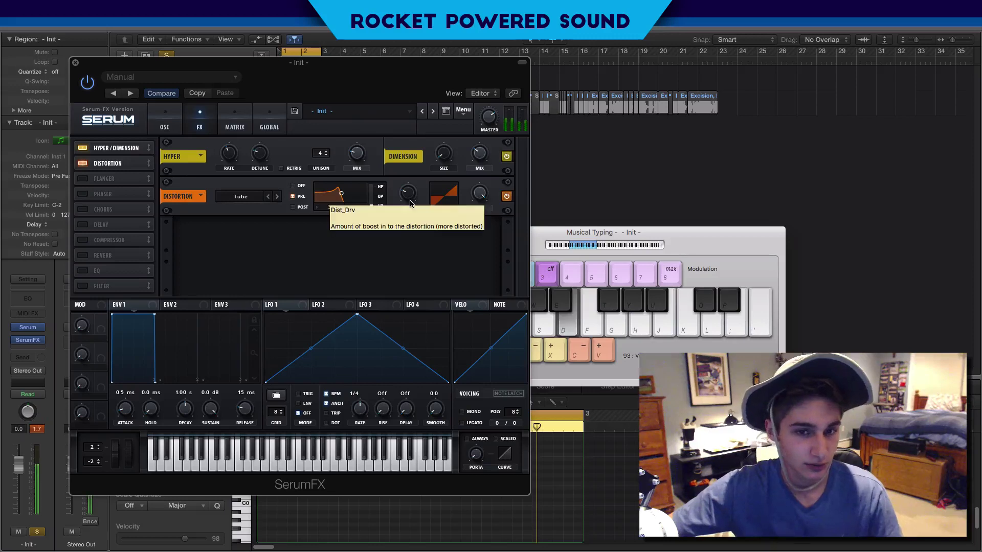
left_click(292, 186)
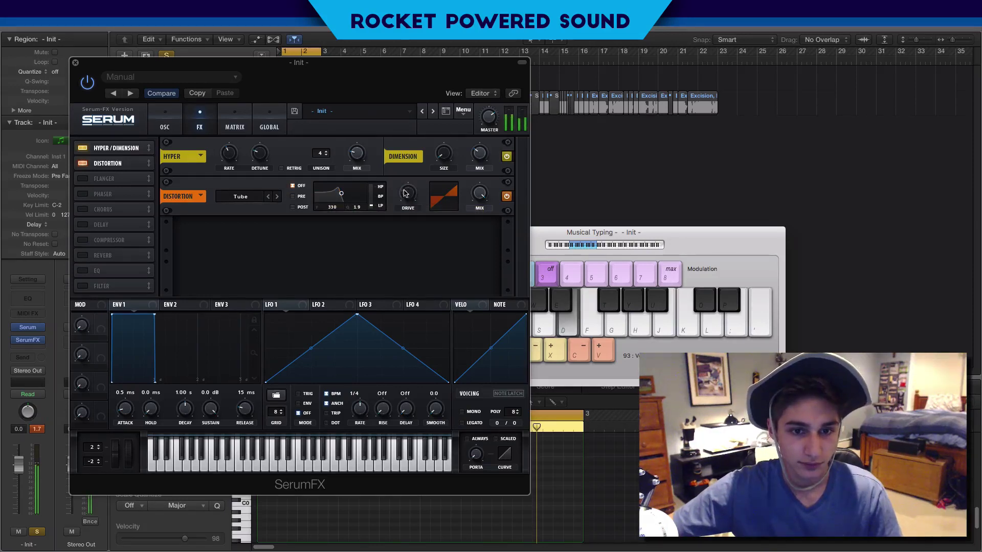
left_click_drag(406, 193, 436, 132)
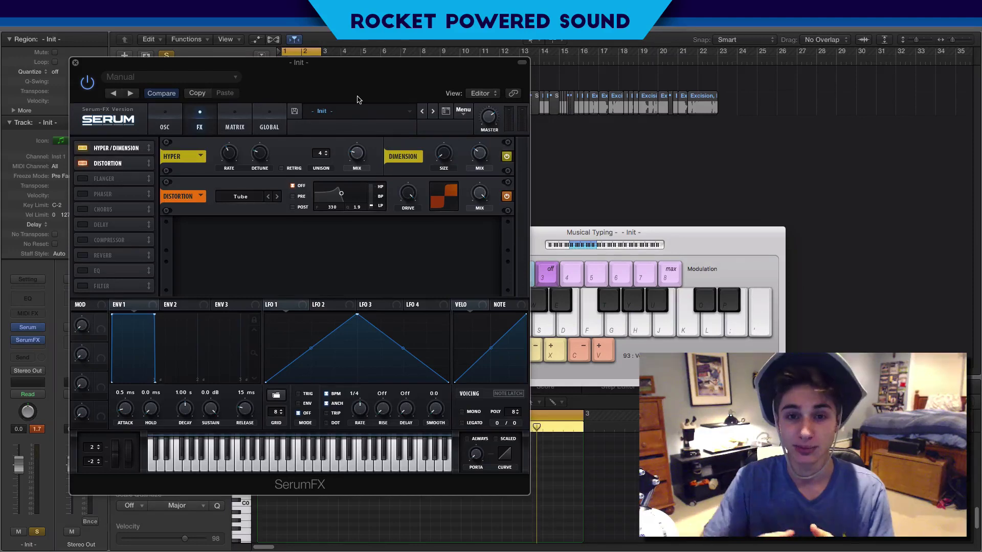
Set the distortion's filter to Pre, shift it fully to high-pass and tune it to 282 Hz with a Q of 0.1.
left_click(293, 197)
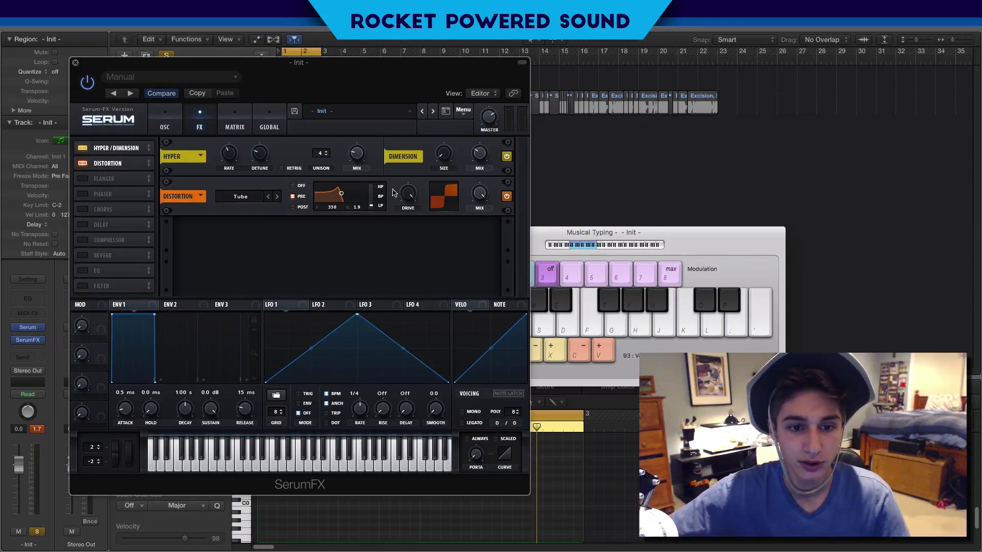
left_click_drag(372, 210, 383, 93)
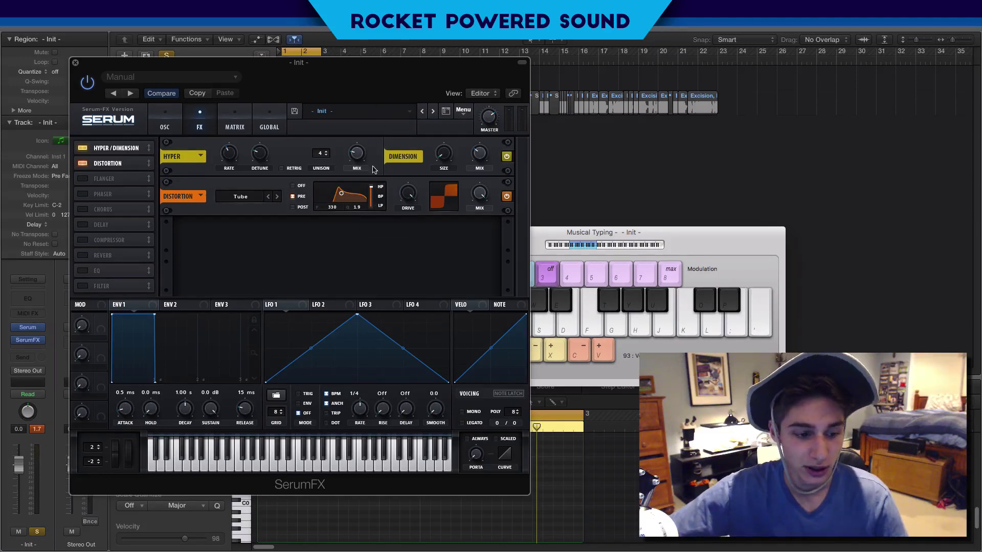
left_click_drag(341, 193, 342, 212)
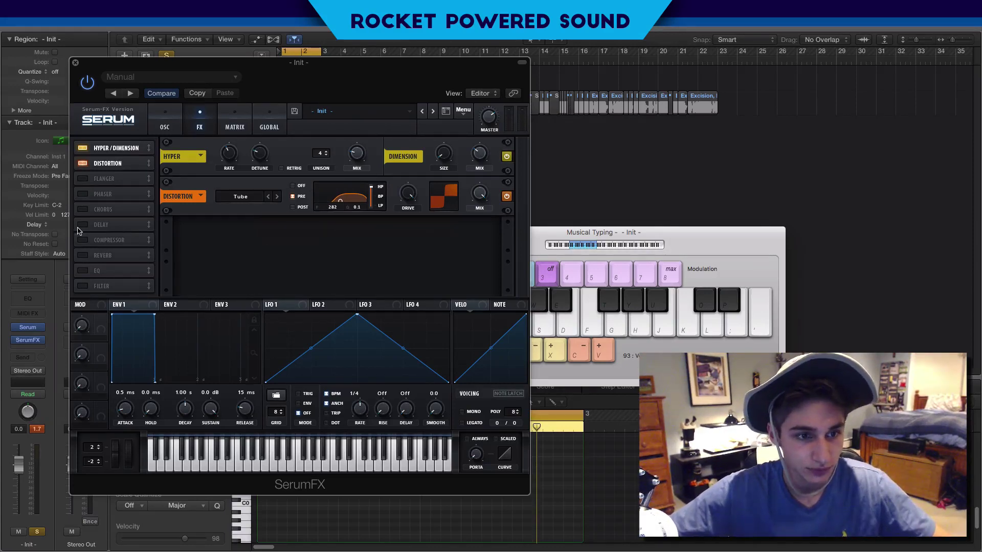
Enable the phaser after the distortion and adjust its depth and mix.
left_click(81, 193)
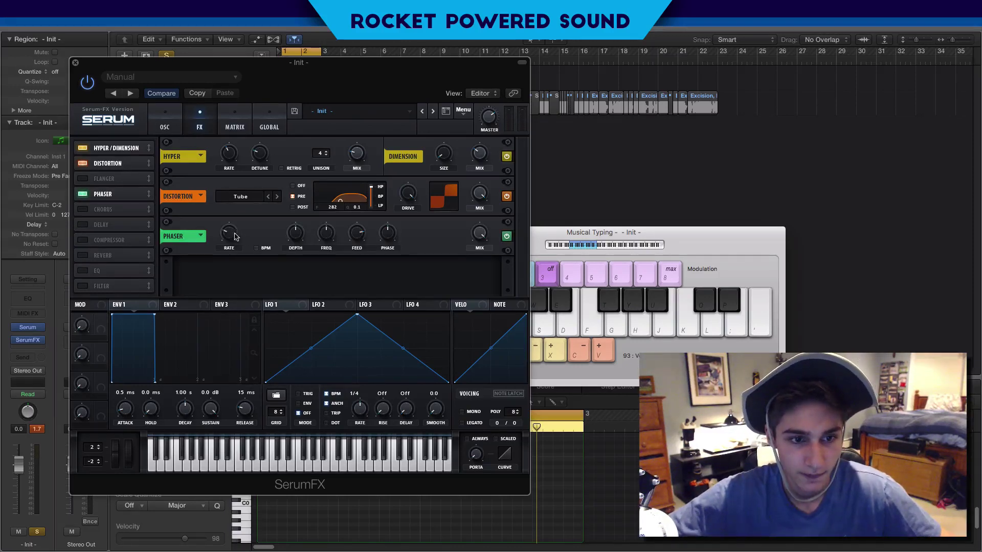
left_click_drag(295, 232, 285, 328)
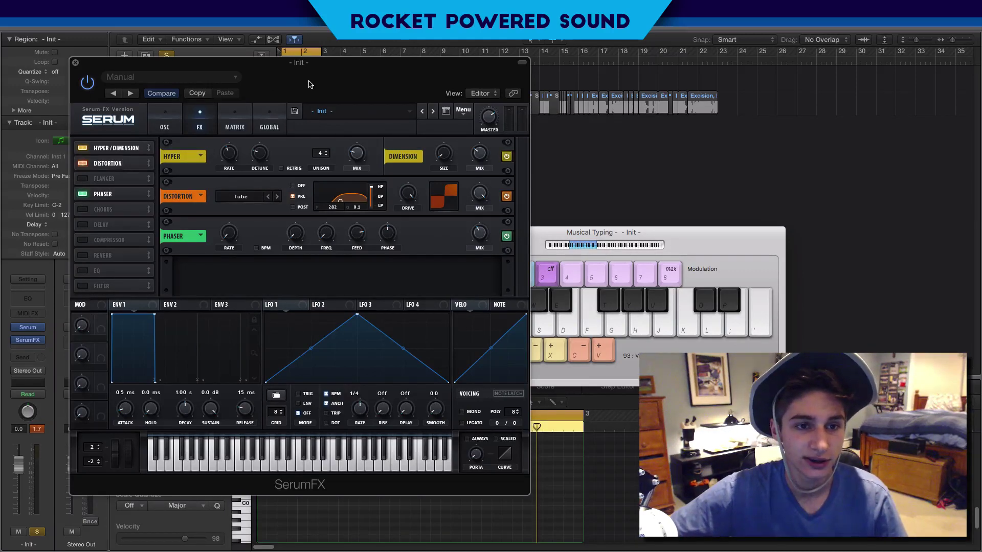
left_click_drag(309, 85, 317, 59)
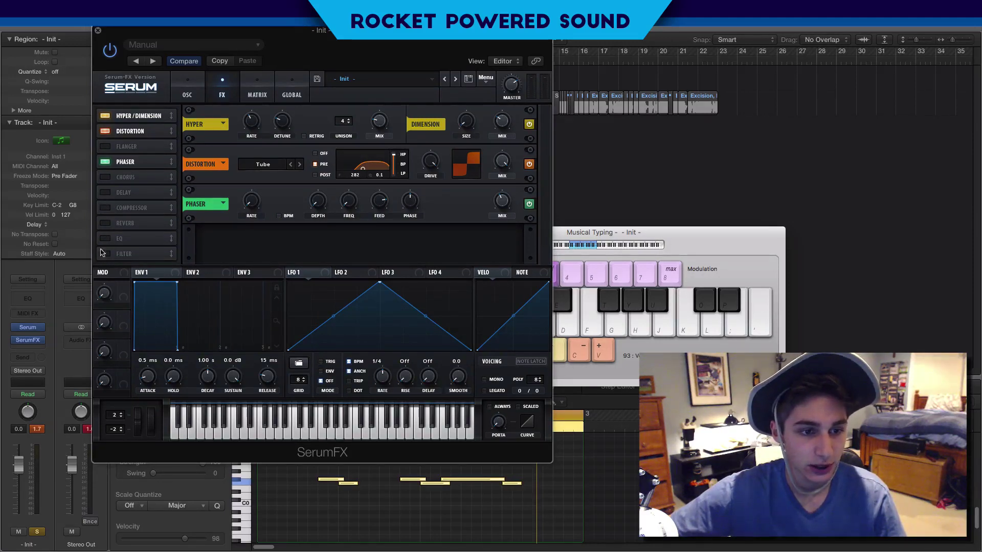
Enable the chorus, adjust its delay and depth, raise the LPF and lower the mix to about 34%.
left_click(104, 178)
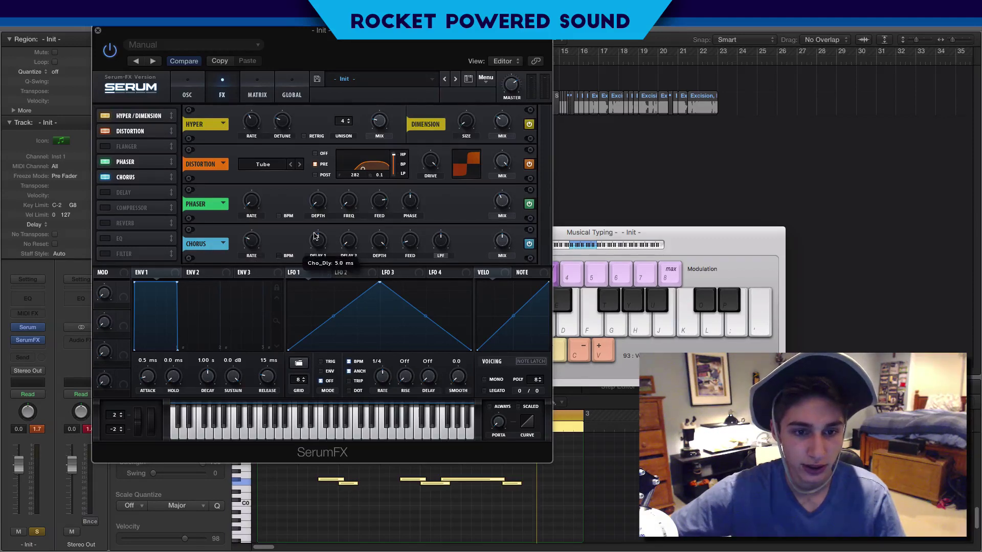
left_click_drag(315, 236, 289, 255)
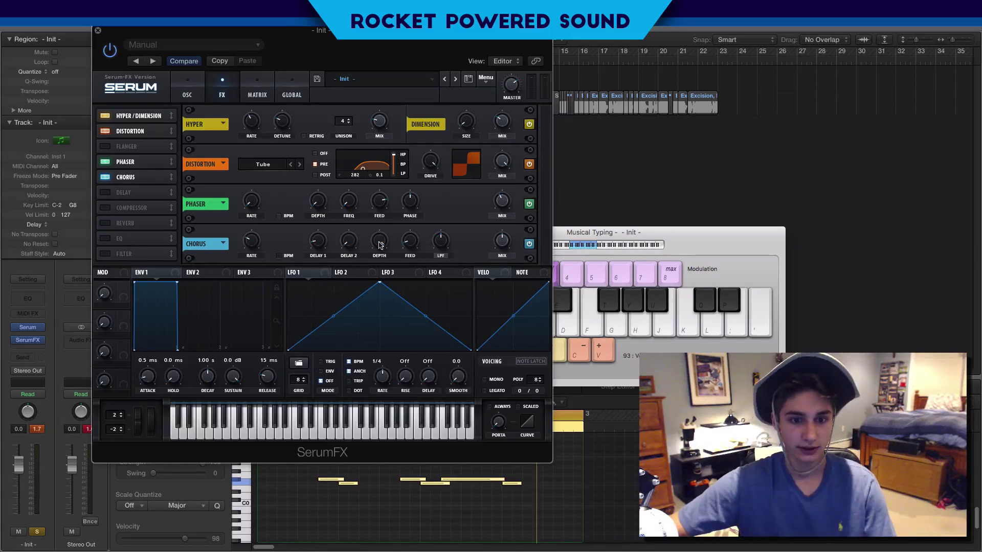
mouse_move(381, 239)
left_mouse_down()
mouse_move(358, 234)
mouse_move(372, 237)
left_mouse_up()
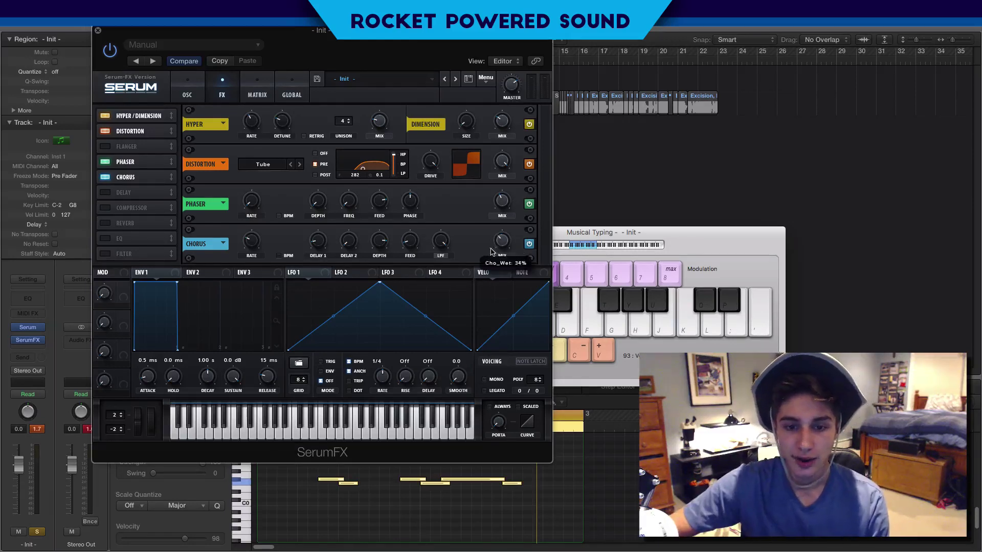
Enable the compressor in SerumFX and turn on its multiband mode.
left_click(106, 207)
scroll(546, 212, "down", 2)
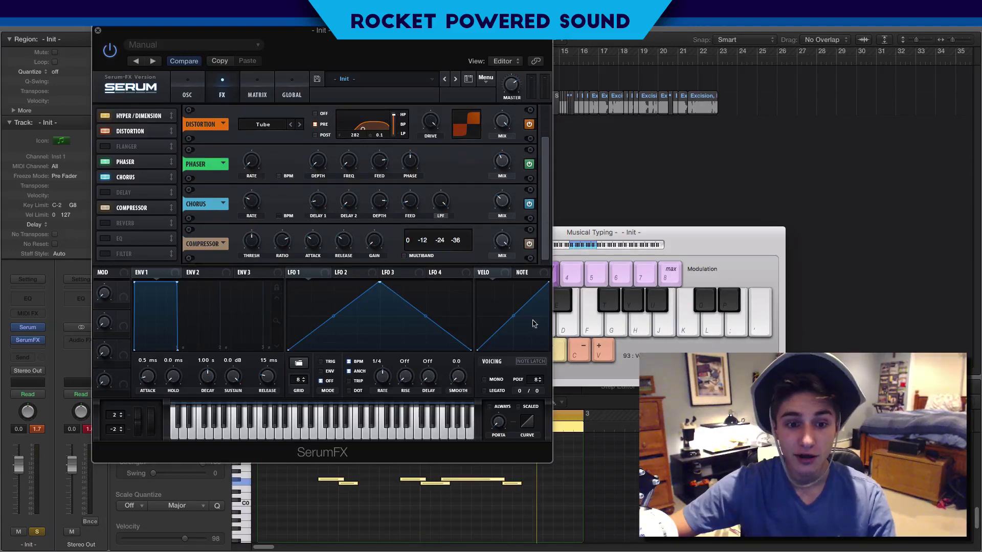
left_click(404, 256)
left_click_drag(377, 66, 468, 89)
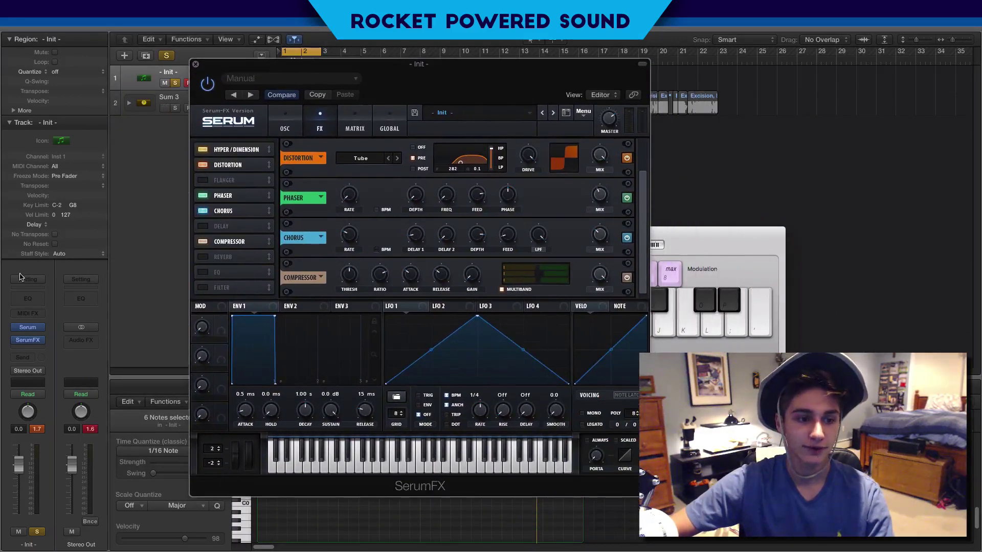
Check the Serum instrument briefly, play the MIDI loop through the complete effects chain and close the SerumFX window.
left_click(30, 328)
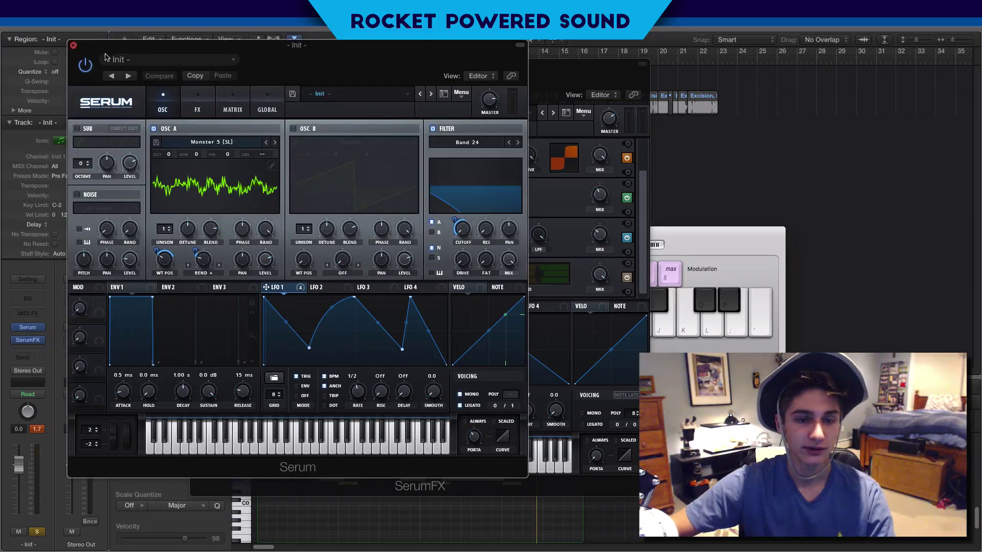
key("super+w")
left_click(446, 76)
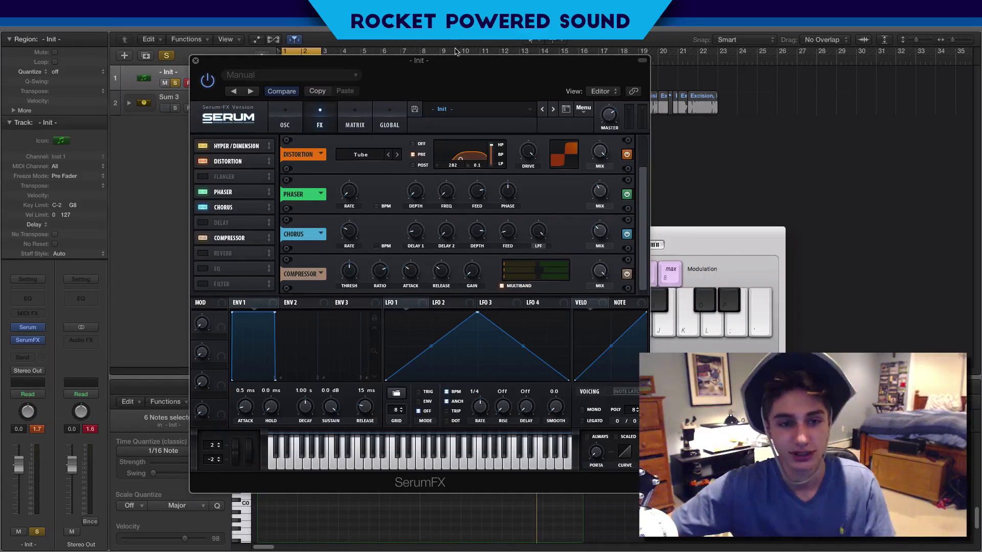
key("space")
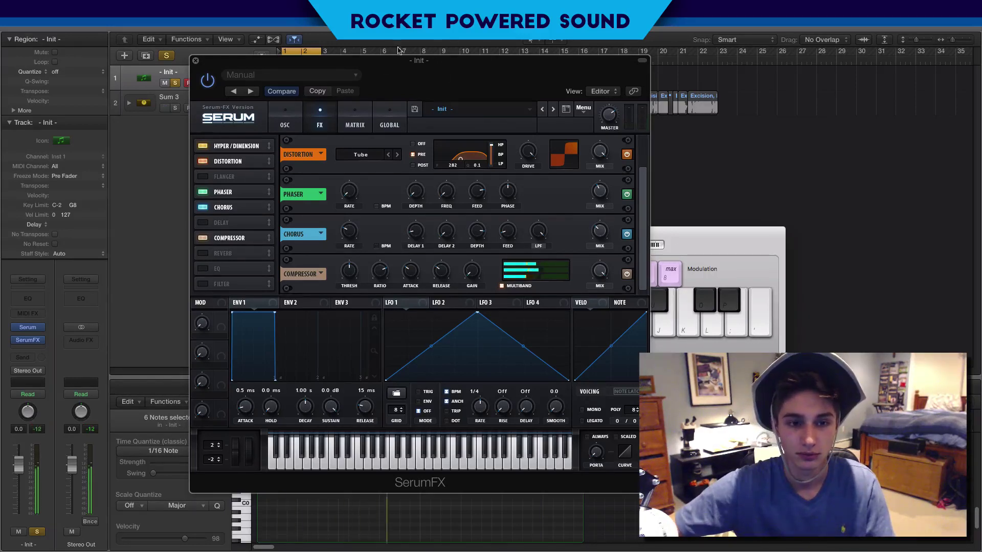
left_click(195, 61)
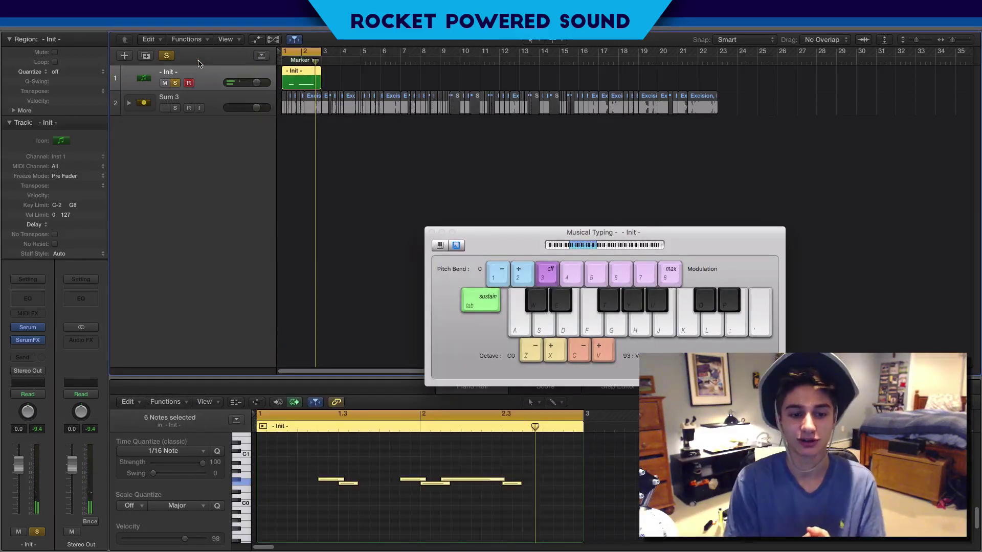